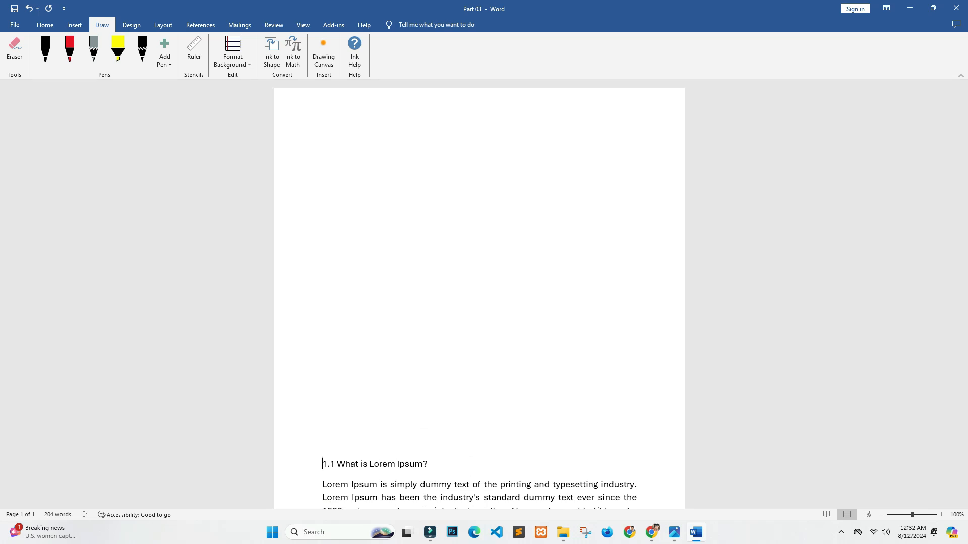
Step: Draw a freehand four-sided shape divided by two crossing lines in black pen above the 1.1 heading
left_click(322, 145)
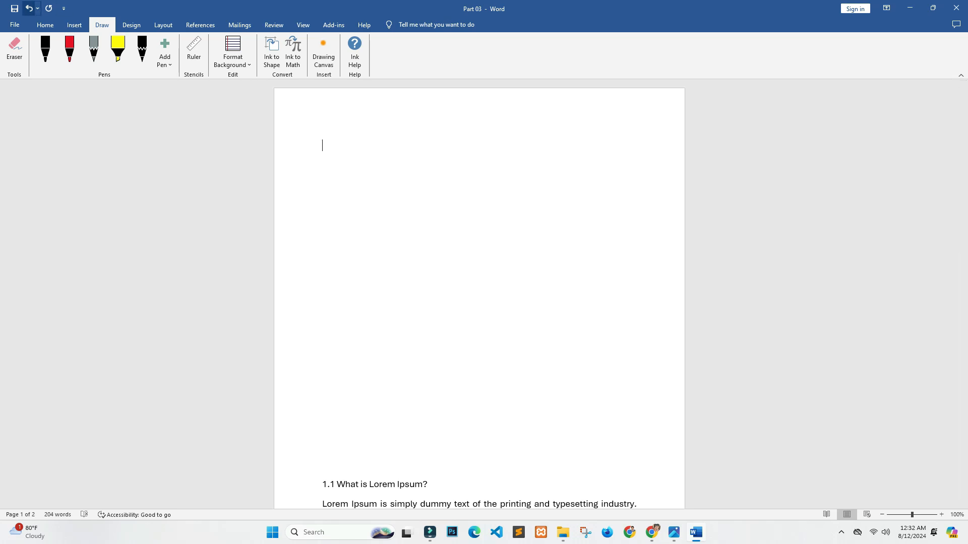
left_click(14, 50)
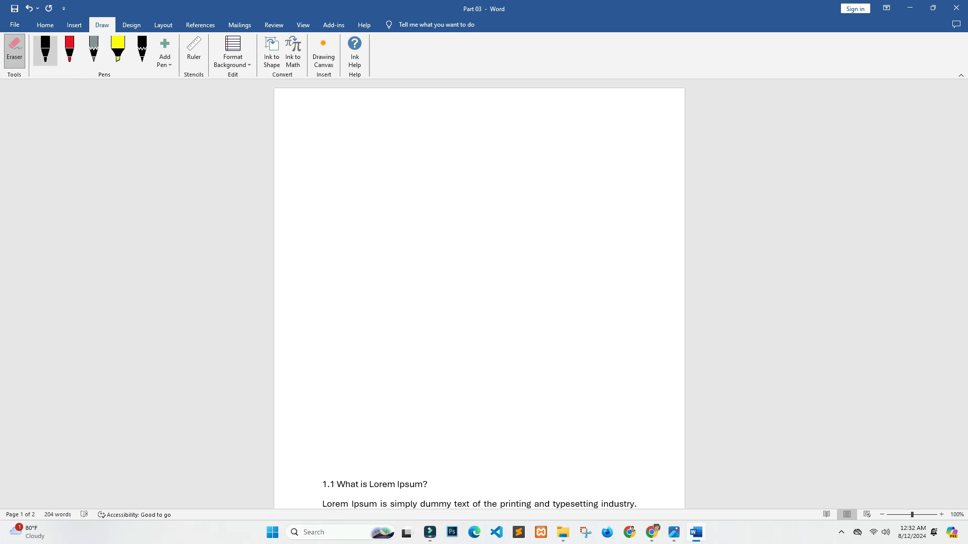
left_click(46, 48)
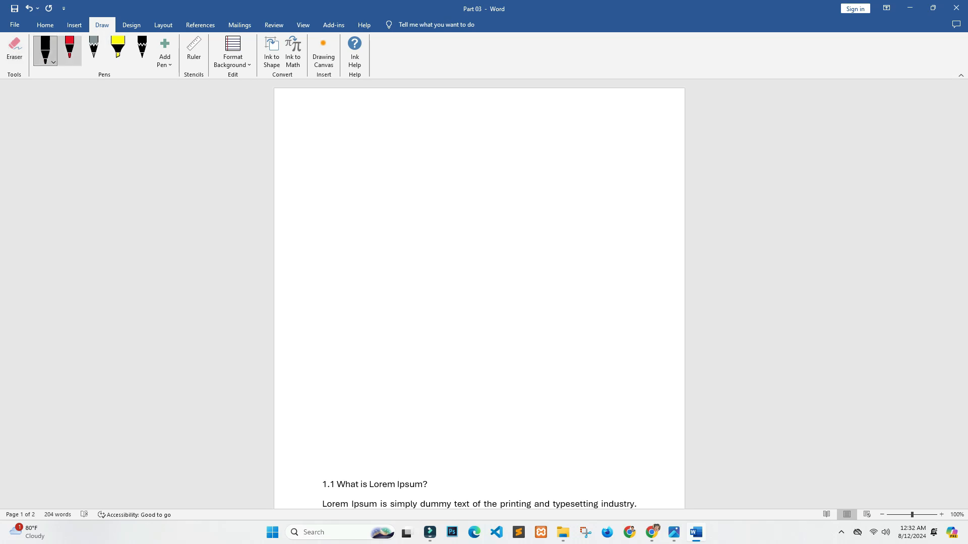
mouse_move(342, 147)
left_mouse_down()
mouse_move(447, 176)
mouse_move(504, 175)
left_mouse_up()
mouse_move(367, 158)
left_mouse_down()
mouse_move(538, 256)
mouse_move(530, 167)
mouse_move(494, 170)
mouse_move(461, 253)
left_mouse_up()
left_click_drag(369, 208, 560, 211)
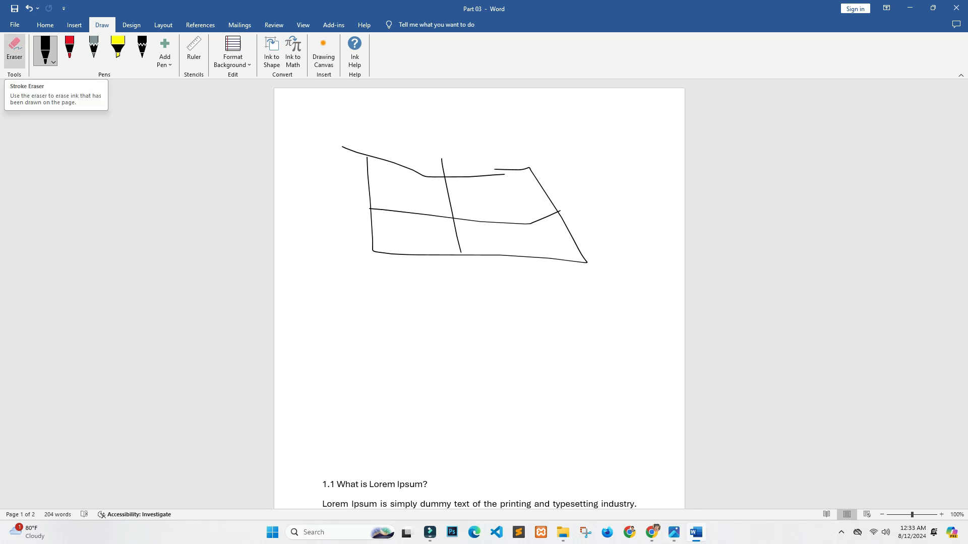
Step: Erase all black pen strokes of the divided shape above the 1.1 heading
left_click(14, 48)
left_click(480, 222)
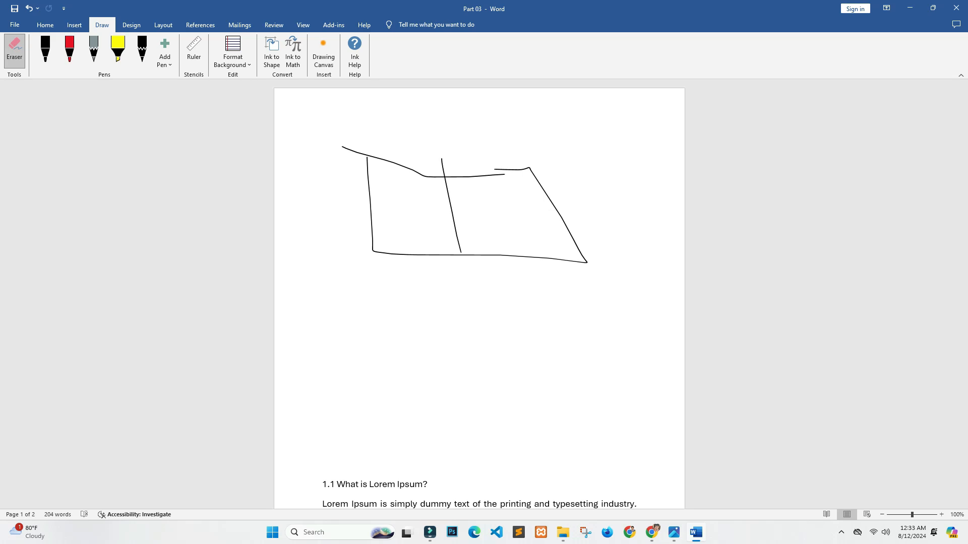
left_click(453, 217)
left_click(444, 176)
left_click(457, 255)
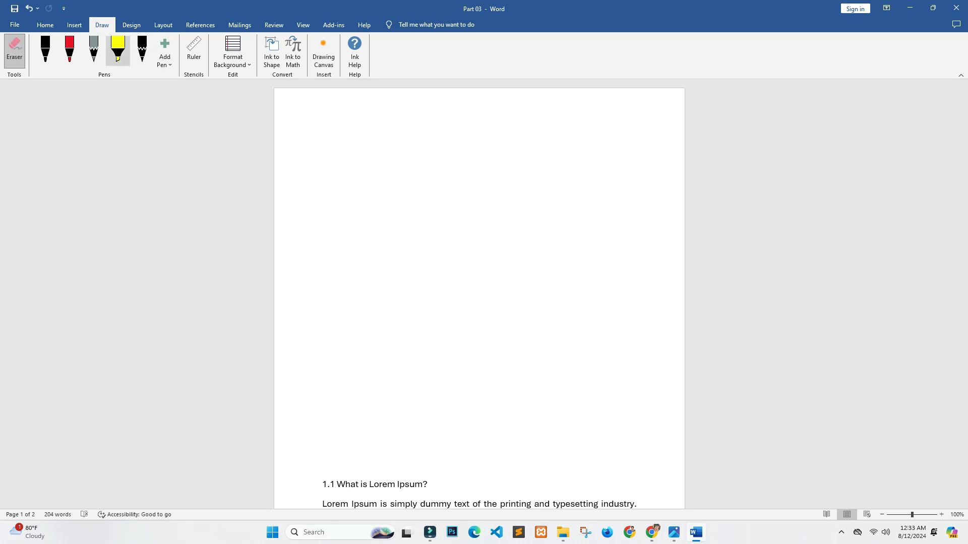
Step: Draw a rounded outline crossed by two diagonal strokes with the yellow highlighter above the 1.1 heading
left_click(118, 50)
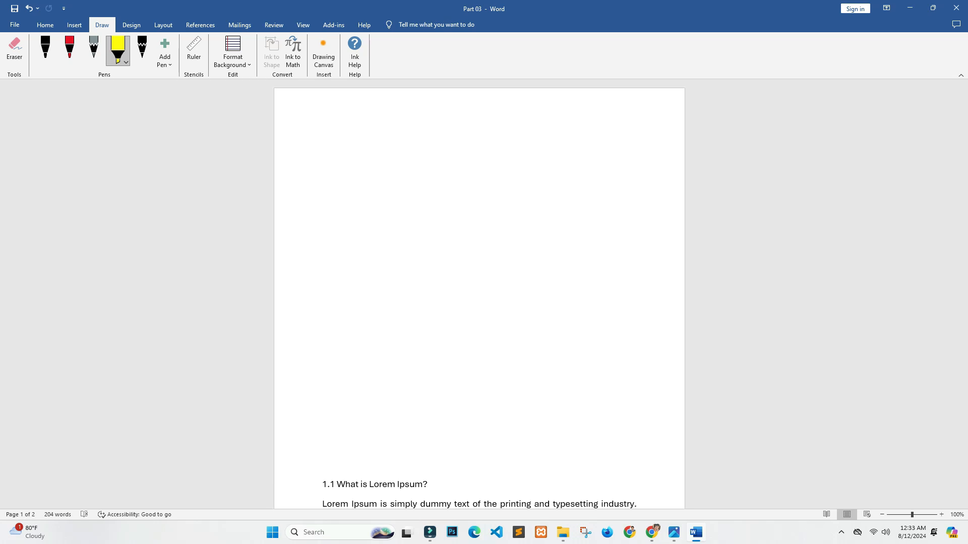
mouse_move(357, 161)
left_mouse_down()
mouse_move(479, 173)
mouse_move(543, 255)
mouse_move(455, 322)
mouse_move(354, 204)
mouse_move(359, 167)
left_mouse_up()
left_click_drag(472, 175, 396, 301)
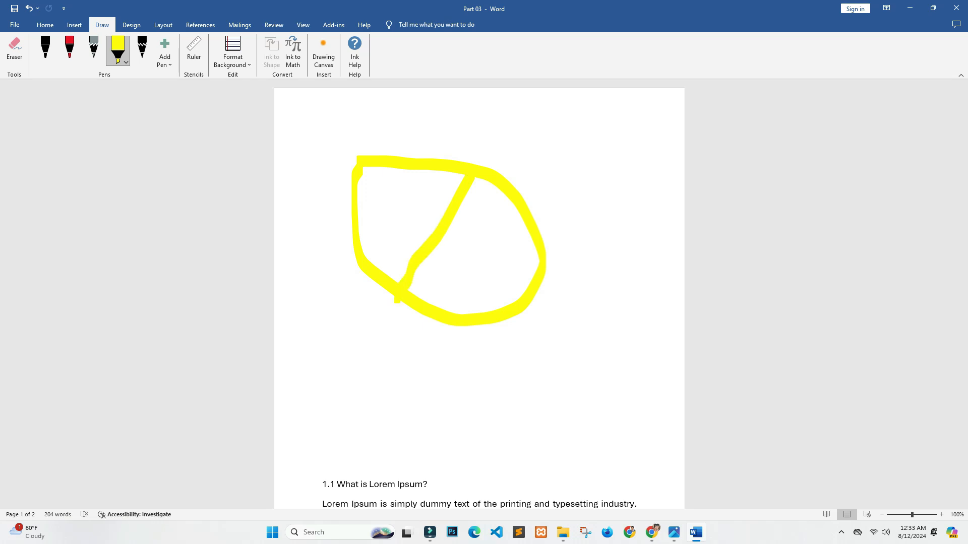
left_click_drag(359, 170, 525, 306)
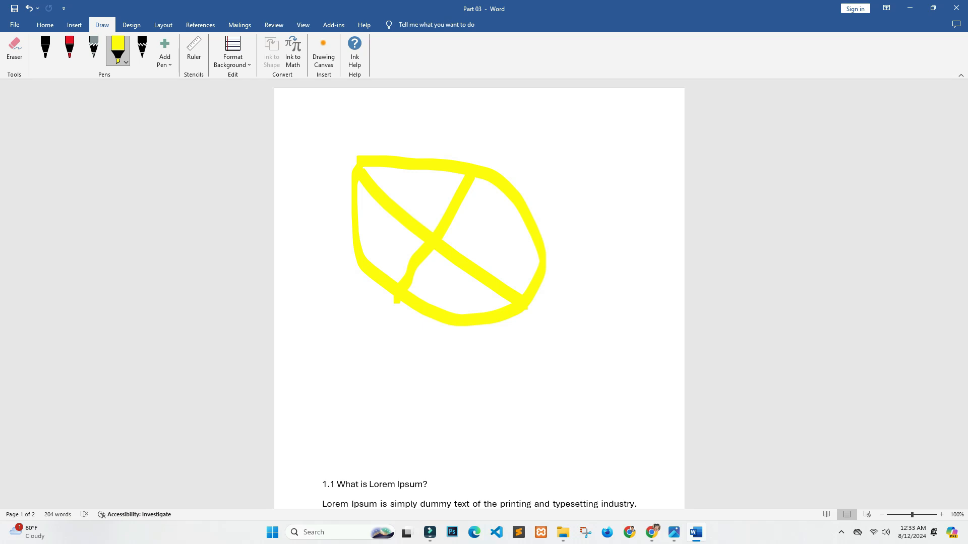
Step: Erase all yellow highlighter strokes from the page
left_click(14, 50)
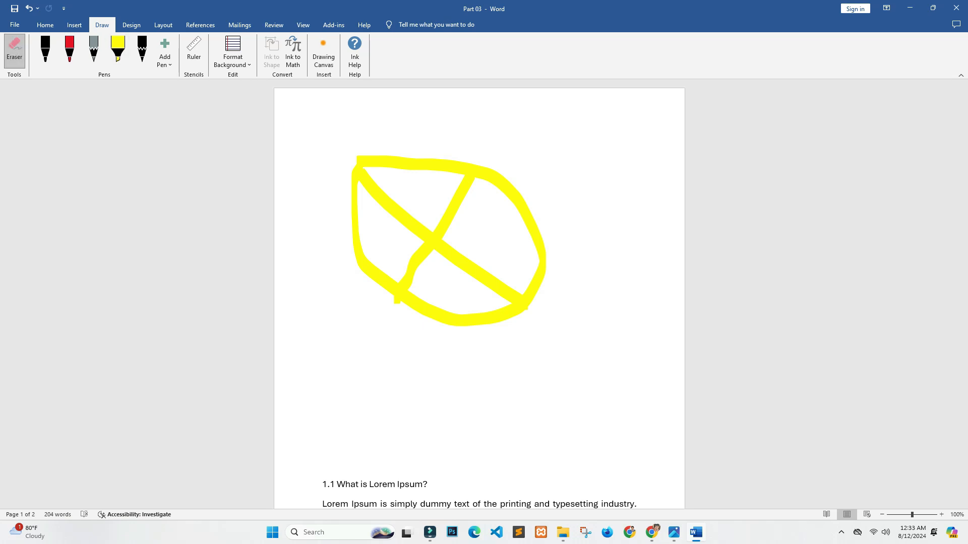
left_click(434, 241)
left_click(424, 165)
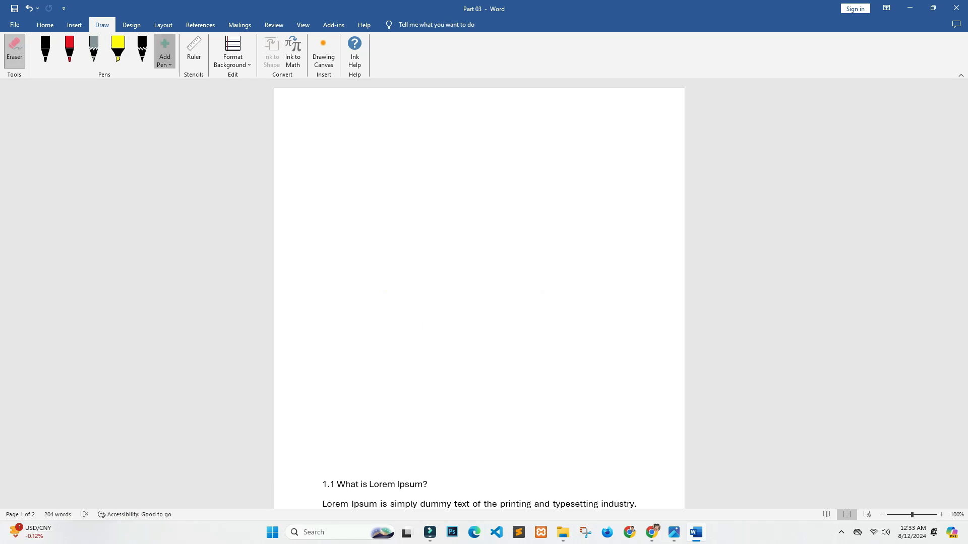
Step: Add a new pen to the pen set and give it the silver effect
left_click(165, 57)
left_click(180, 98)
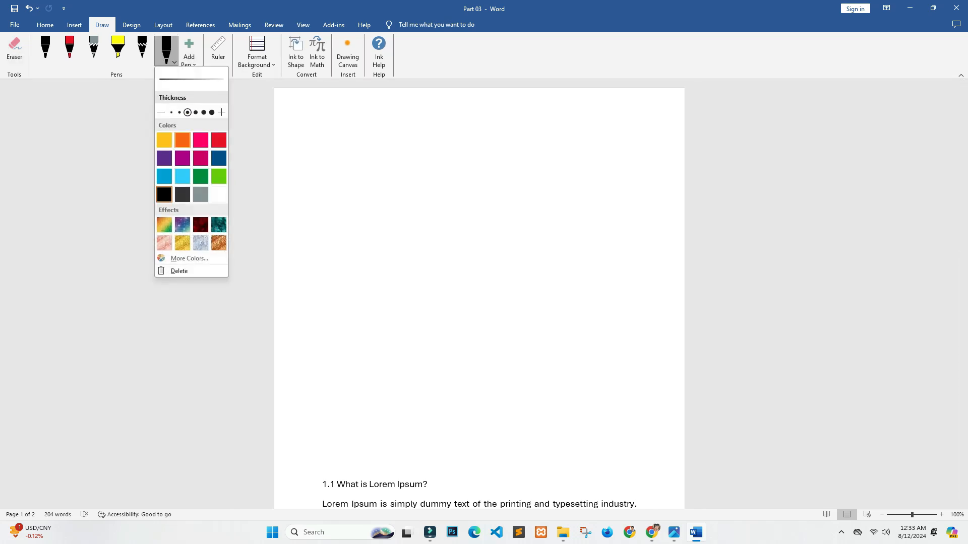
left_click(201, 243)
Step: Draw a freehand stroke on the blank area with the silver pen and erase it
mouse_move(414, 203)
left_mouse_down()
mouse_move(432, 272)
mouse_move(512, 213)
mouse_move(474, 312)
mouse_move(506, 163)
mouse_move(455, 193)
left_mouse_up()
left_click(14, 50)
left_click(558, 267)
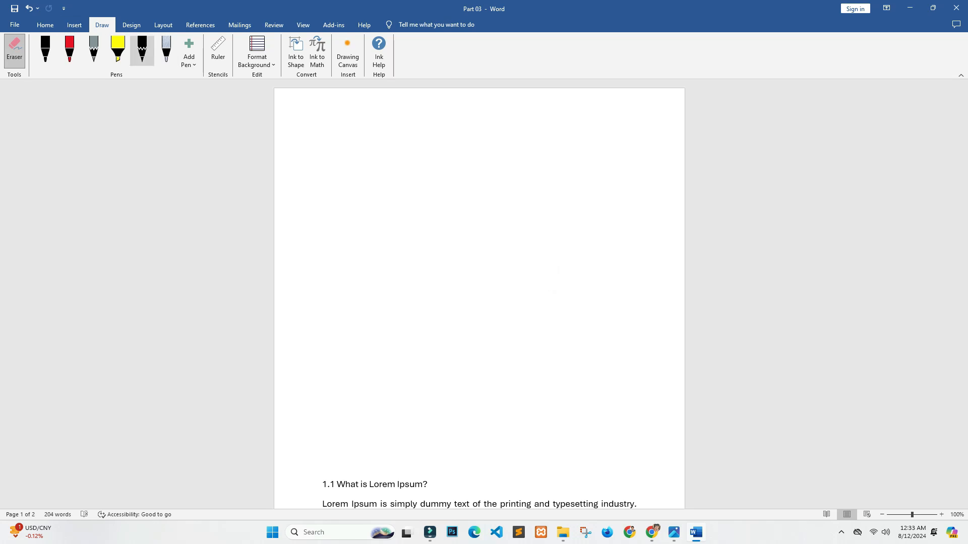
Step: Draw a closed pencil shape above the 1.1 heading, with two sides along the 45° ruler's edges and the ends joined freehand
left_click(218, 50)
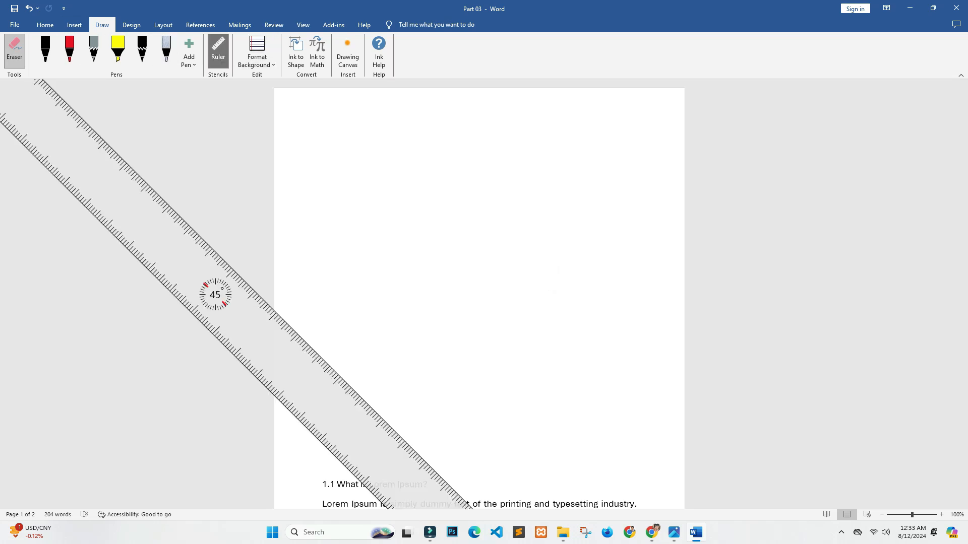
mouse_move(215, 295)
left_mouse_down()
mouse_move(378, 237)
mouse_move(512, 322)
mouse_move(528, 367)
left_mouse_up()
left_click(93, 48)
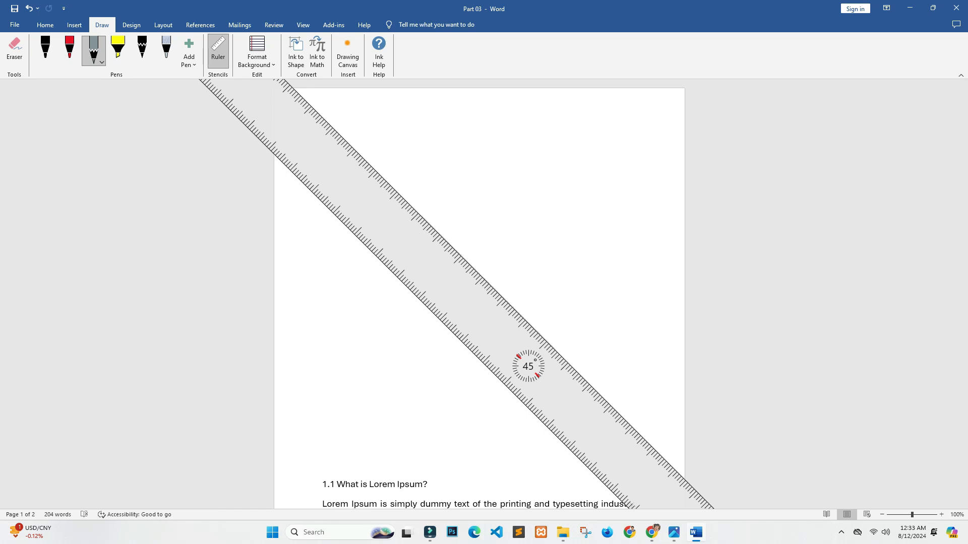
mouse_move(528, 366)
left_mouse_down()
mouse_move(570, 423)
mouse_move(578, 417)
left_mouse_up()
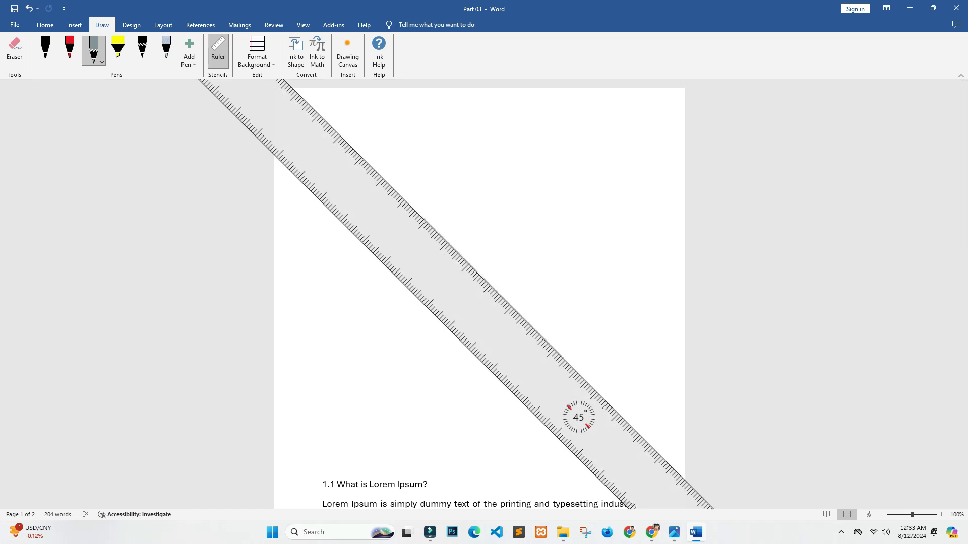
left_click_drag(355, 237, 539, 421)
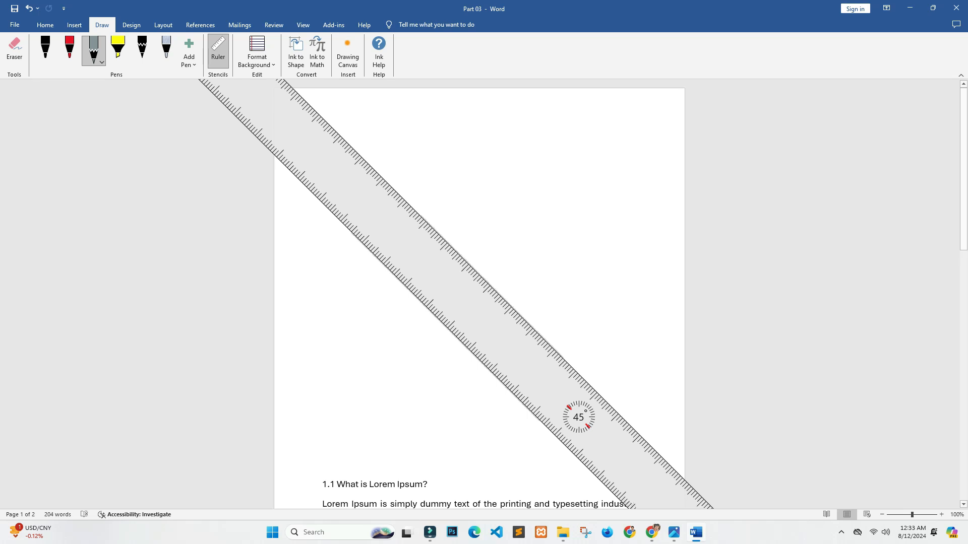
left_click(218, 51)
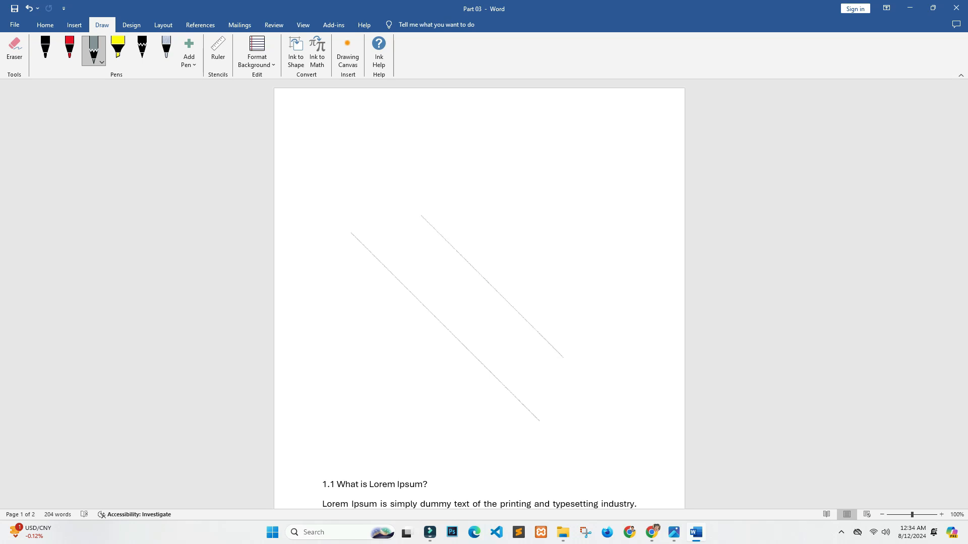
left_click_drag(351, 232, 410, 213)
left_click_drag(563, 362, 546, 403)
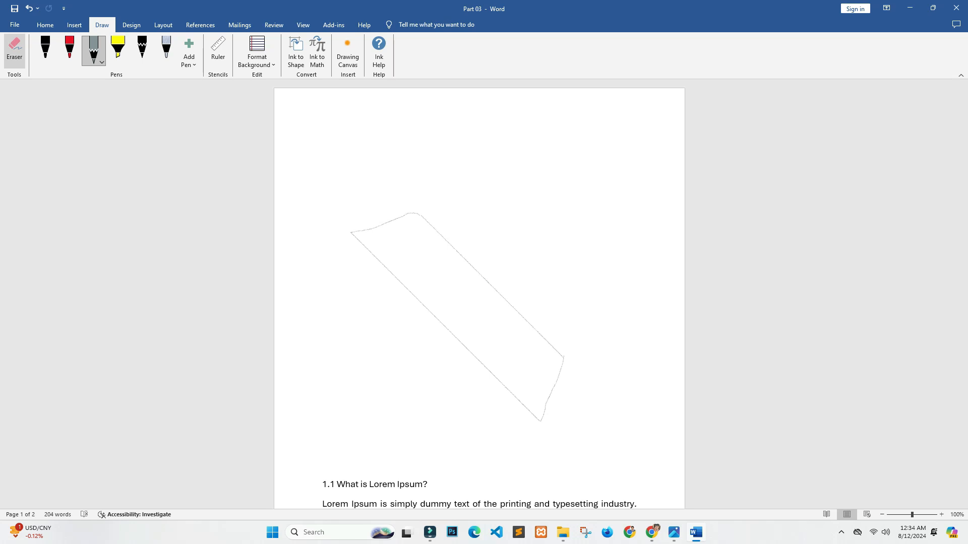
Step: Erase the four pencil strokes of the slanted shape
left_click(15, 50)
left_click(389, 222)
left_click(403, 284)
left_click(492, 286)
left_click(553, 389)
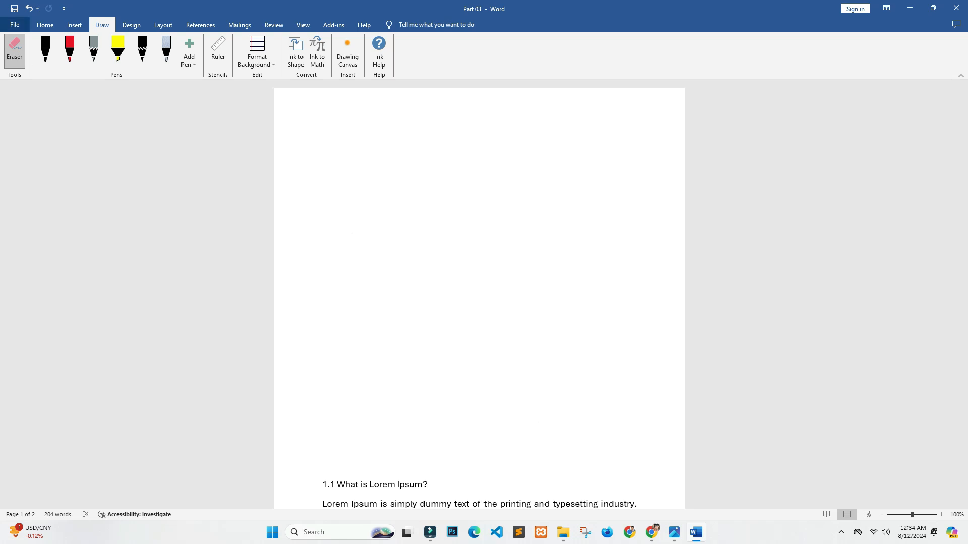
Step: Apply the ruled background with a red margin line, and open and cancel the handwritten math input
left_click(258, 52)
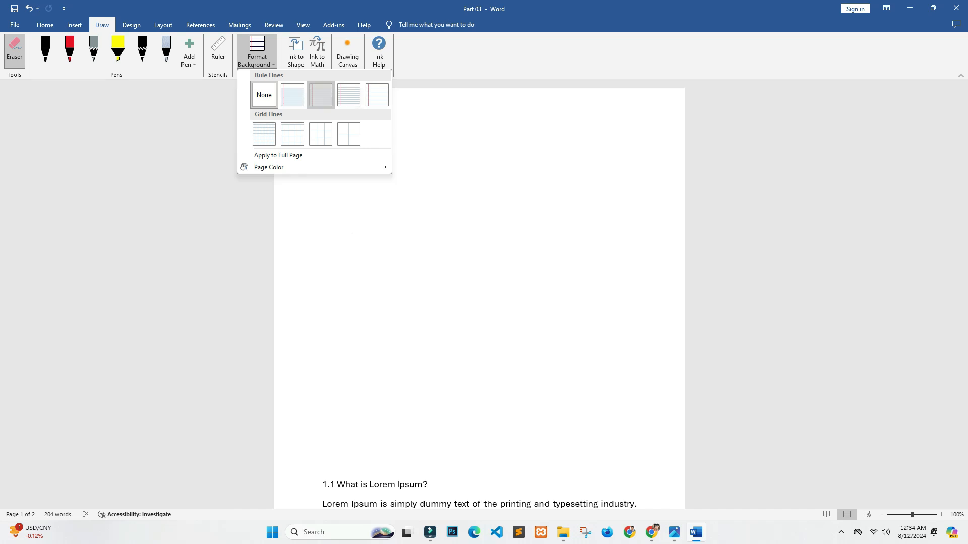
left_click(320, 95)
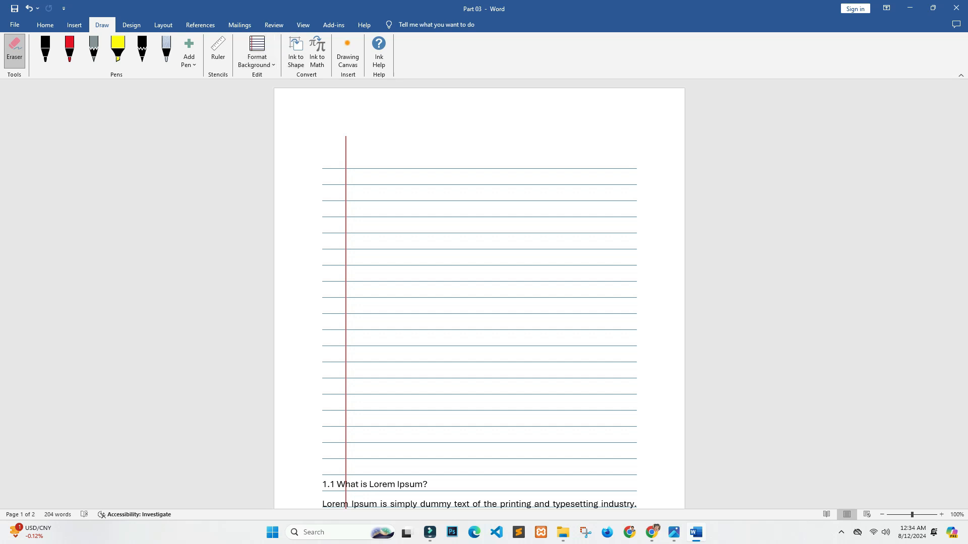
left_click(317, 52)
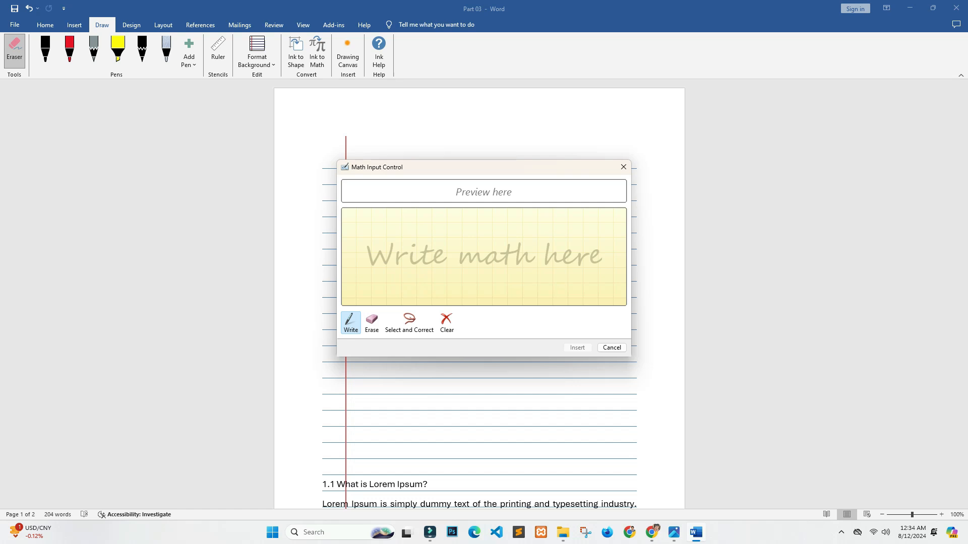
left_click(612, 348)
Step: Insert a drawing canvas above the 1.1 heading and open its layout options
left_click(347, 52)
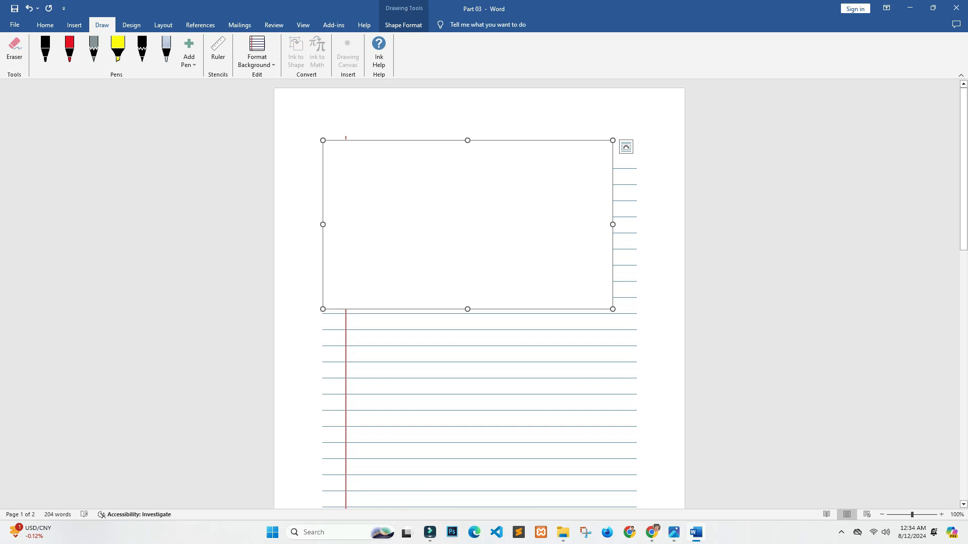
left_click(626, 147)
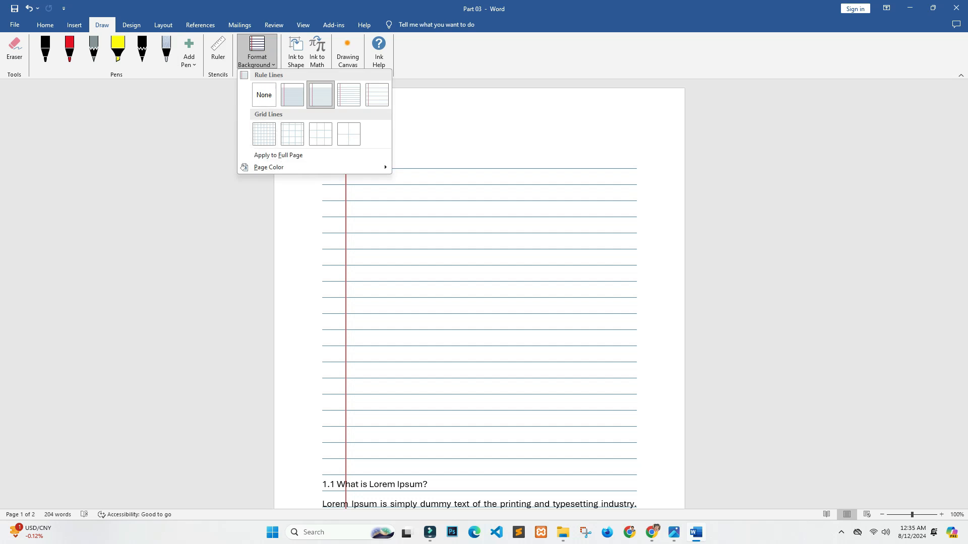
key("Escape")
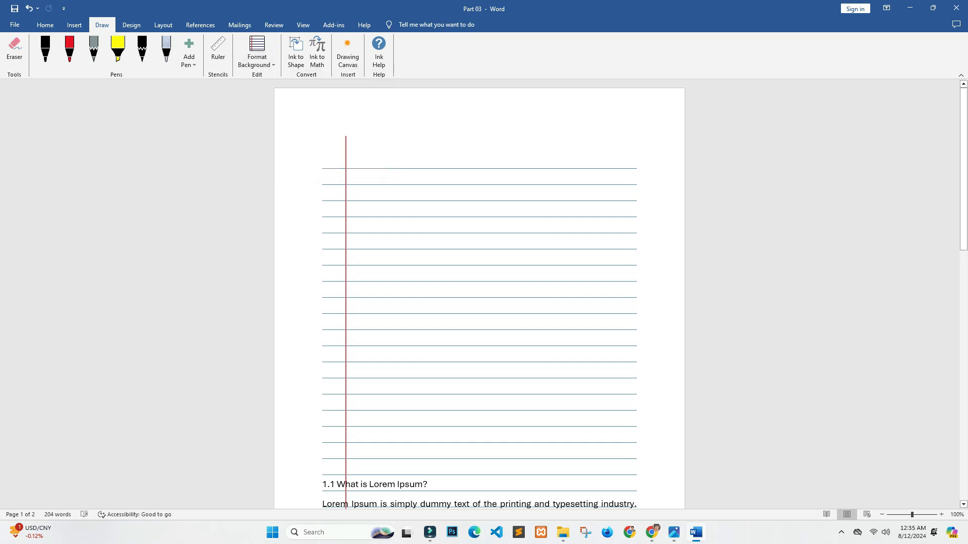
Step: Remove the ruled lines from the page background and delete the selected empty paragraphs above the 1.1 heading
left_click(257, 50)
left_click(263, 94)
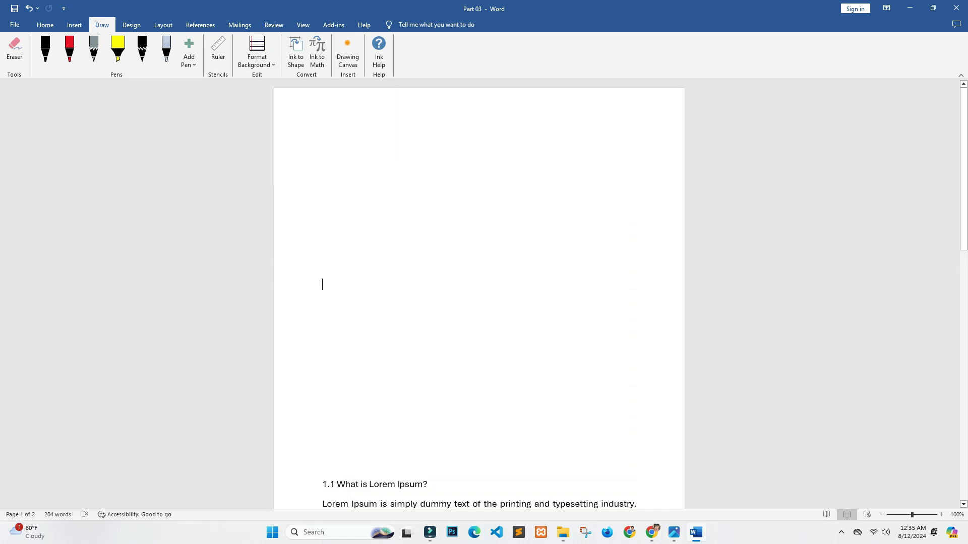
left_click_drag(323, 444, 323, 142)
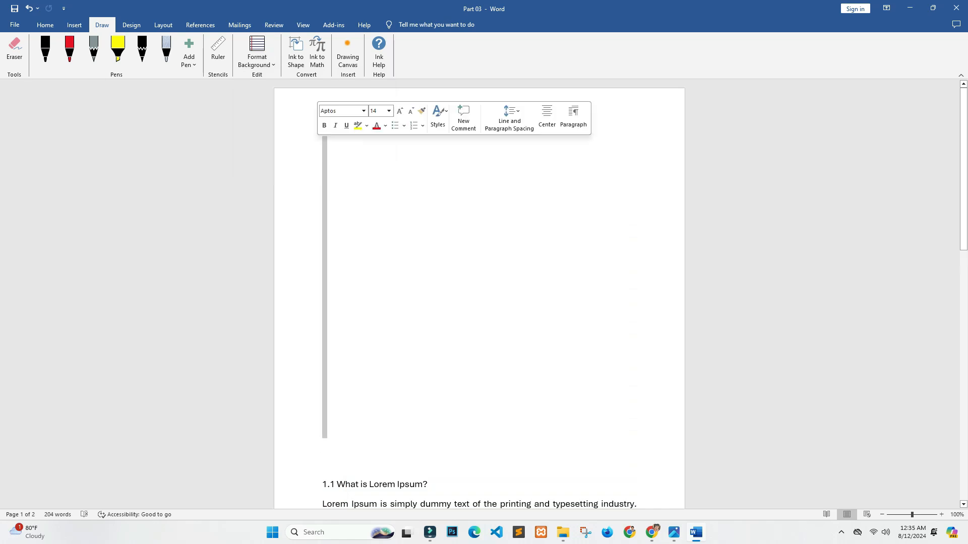
key("Delete")
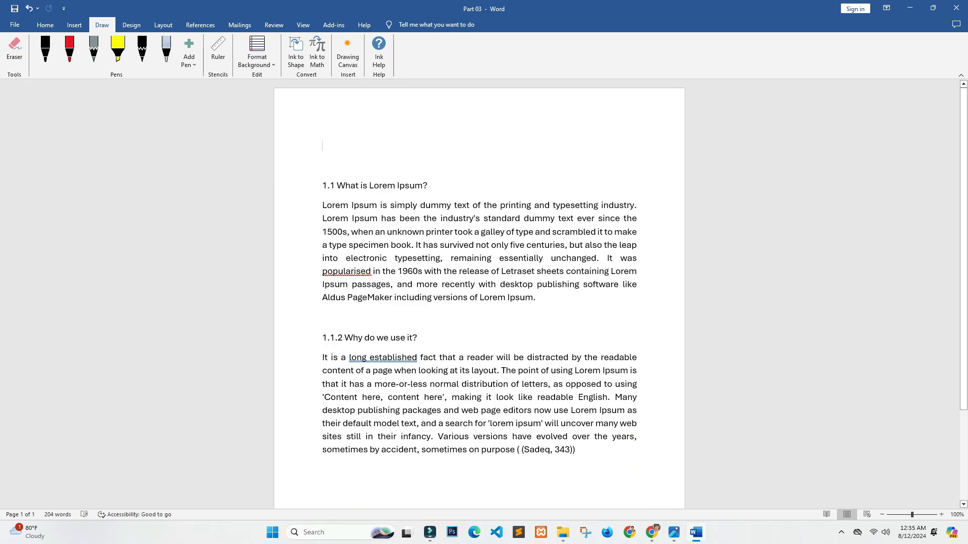
Step: Apply the Slice theme to the document
left_click(131, 24)
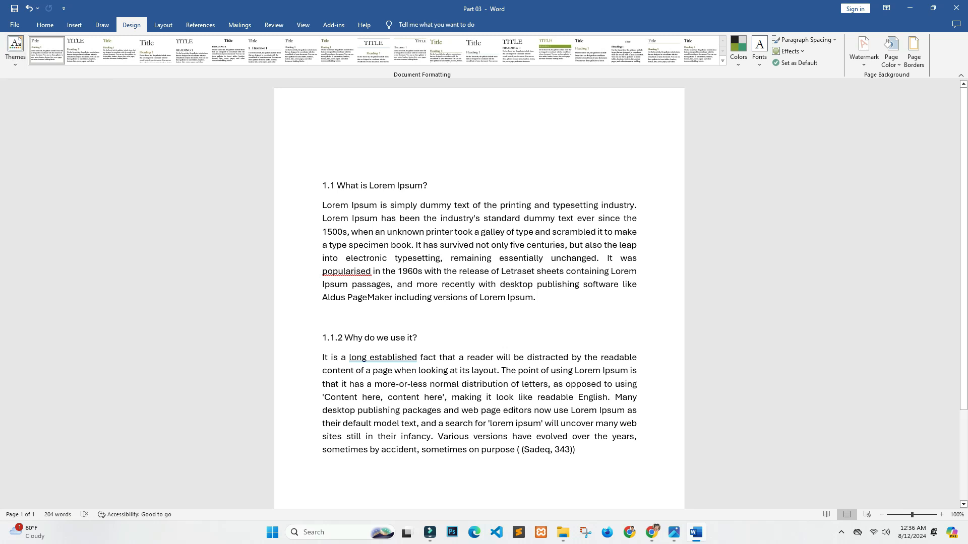
left_click(15, 50)
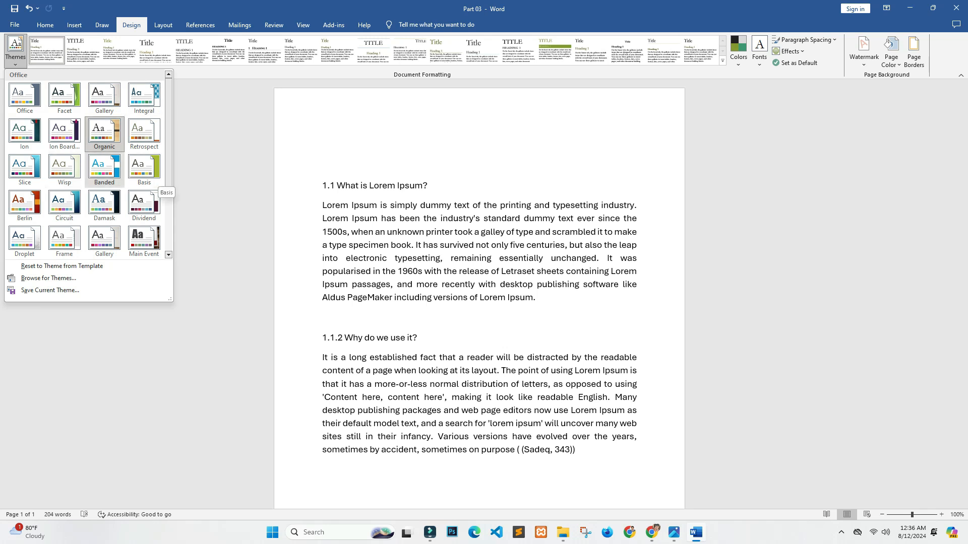
left_click(30, 171)
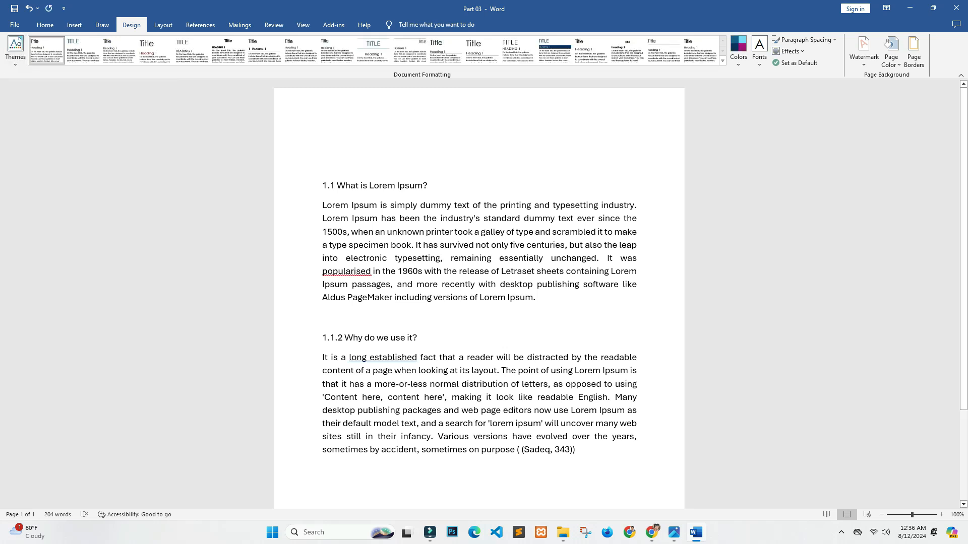
Step: Set the document's theme colors to Blue II
left_click_drag(578, 450, 317, 169)
left_click(430, 258)
left_click(739, 51)
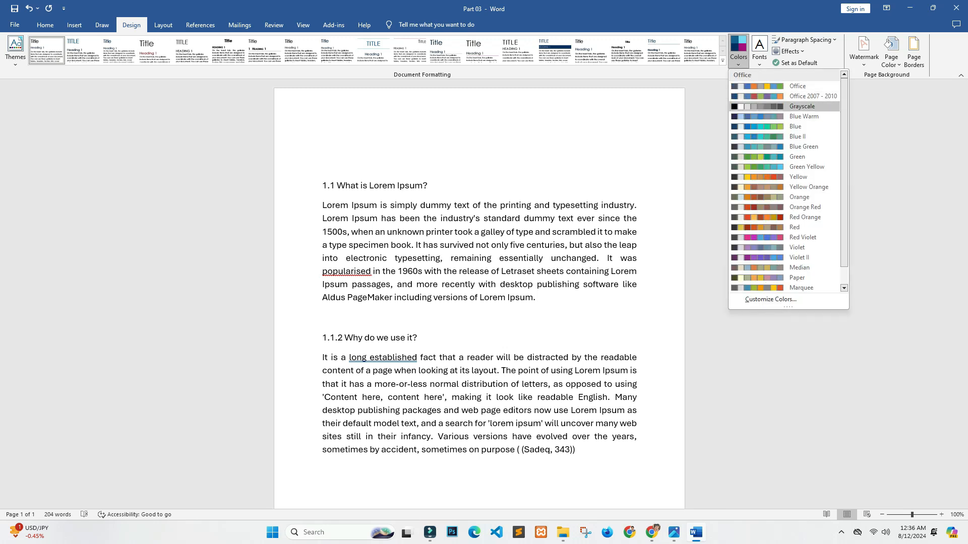
left_click(798, 136)
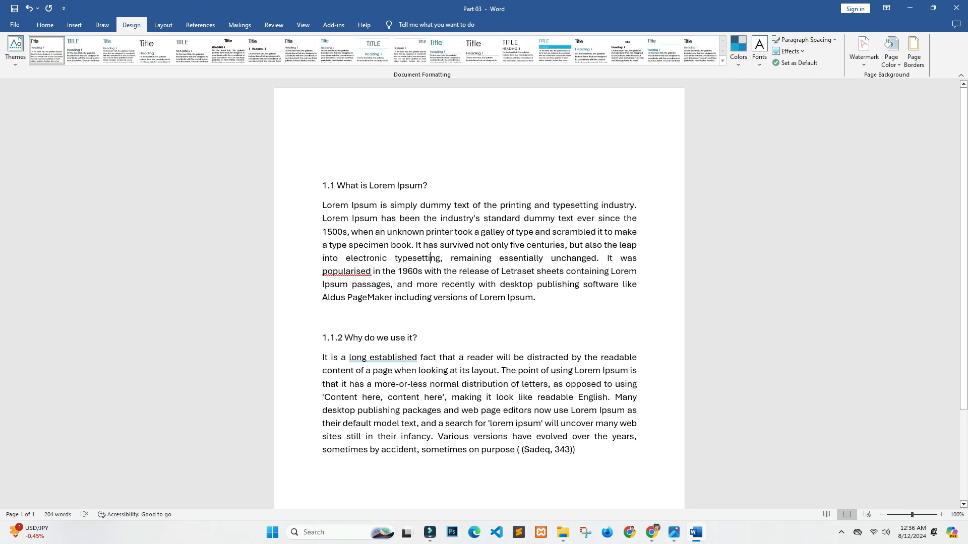
Step: Examine the available theme color sets, theme font sets and the text font options
left_click(738, 50)
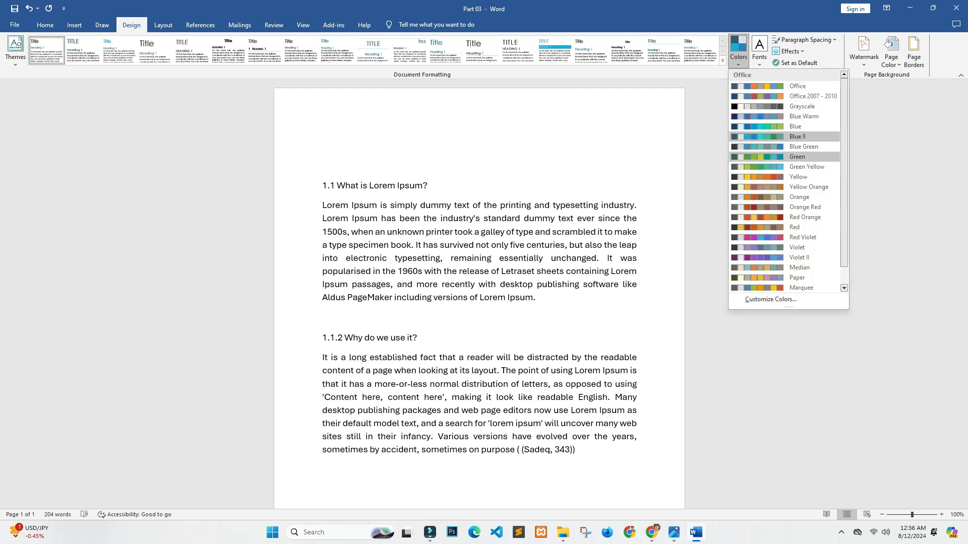
left_click(738, 51)
left_click(759, 48)
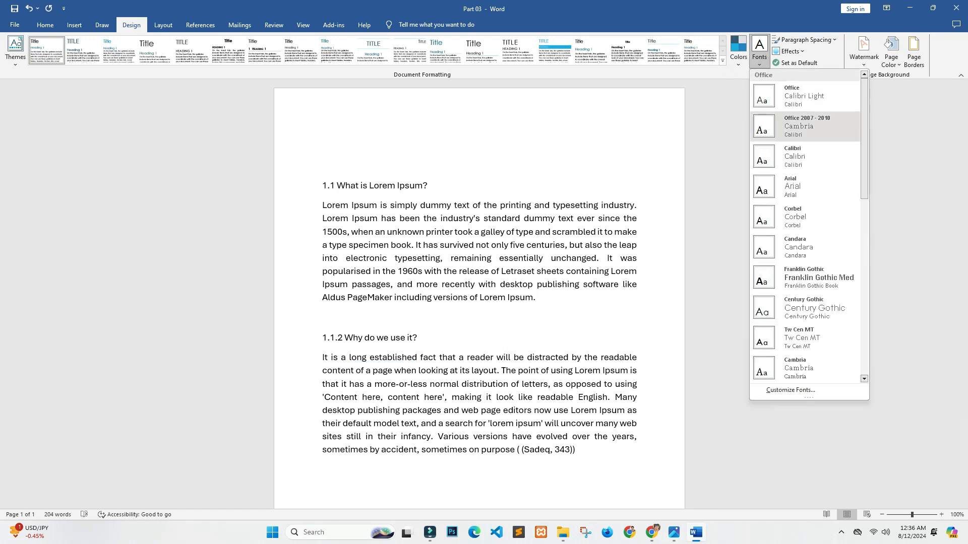
scroll(807, 227, "down", 1)
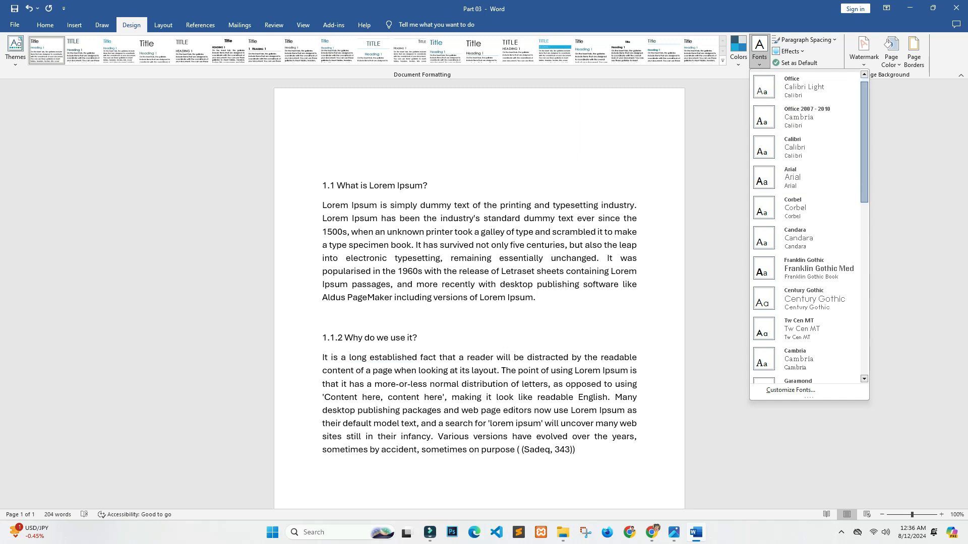
left_click(45, 25)
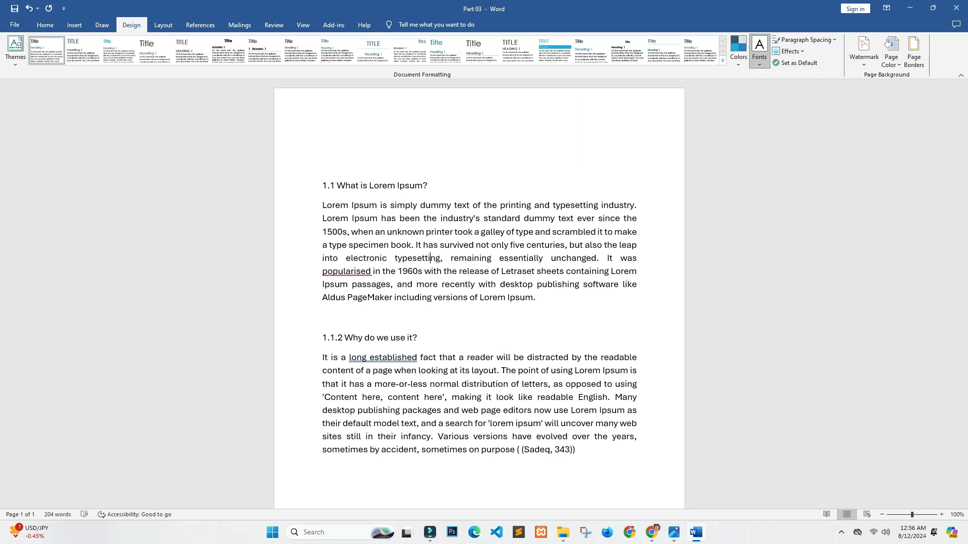
left_click(139, 44)
left_click(139, 44)
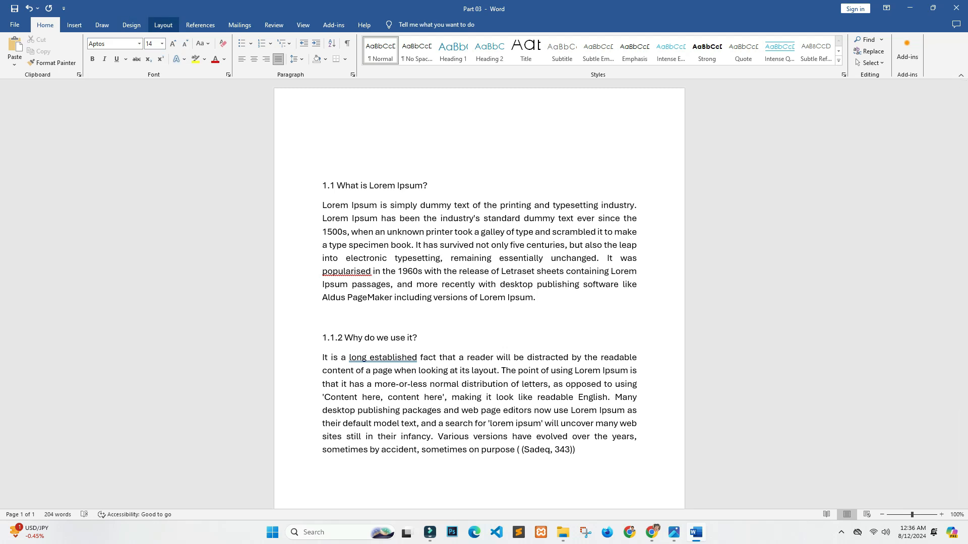
left_click(131, 24)
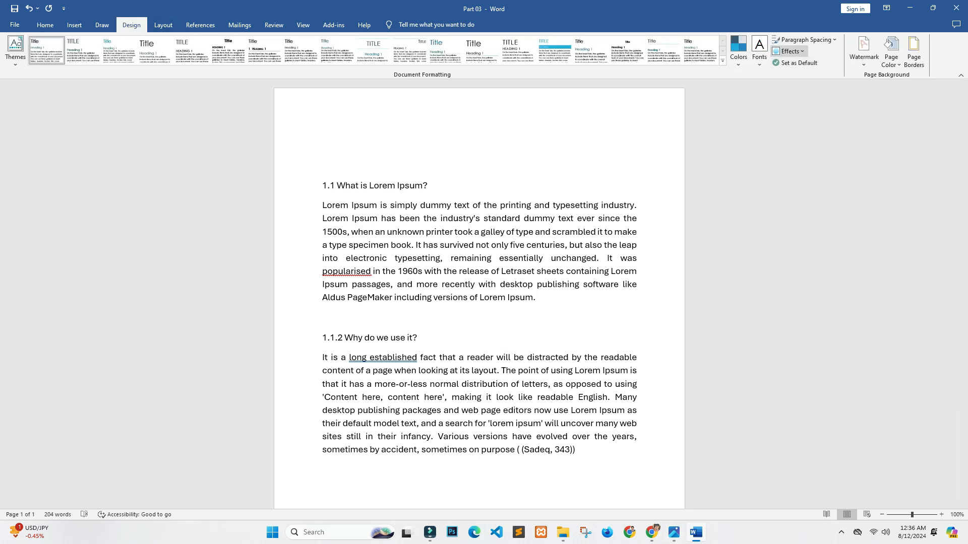
Step: Apply the Subtle Solids theme effects to the document
left_click(789, 51)
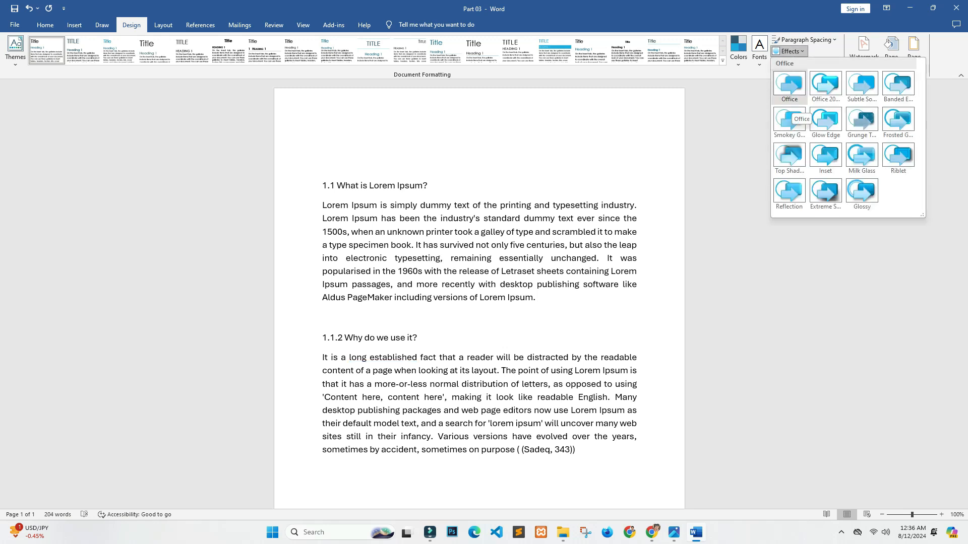
left_click(862, 83)
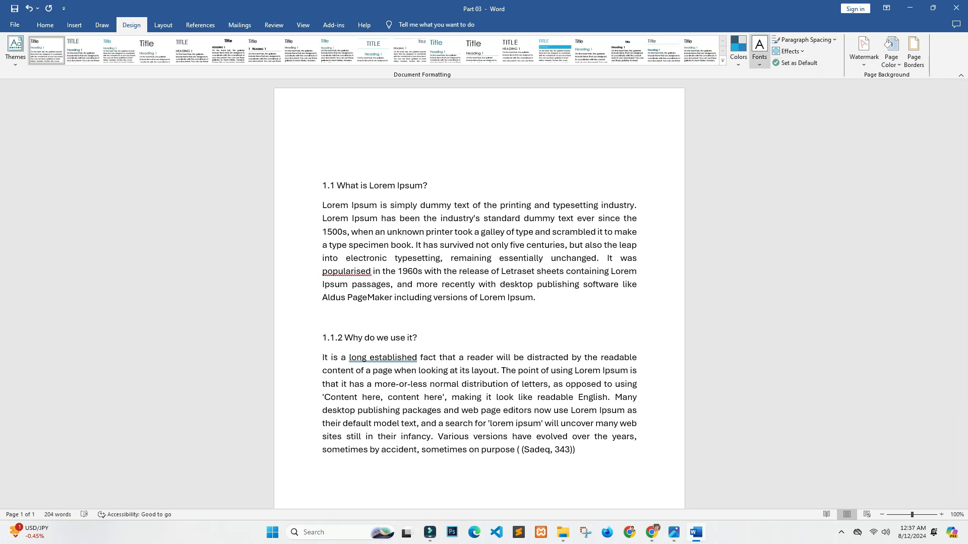
left_click(759, 50)
left_click(759, 51)
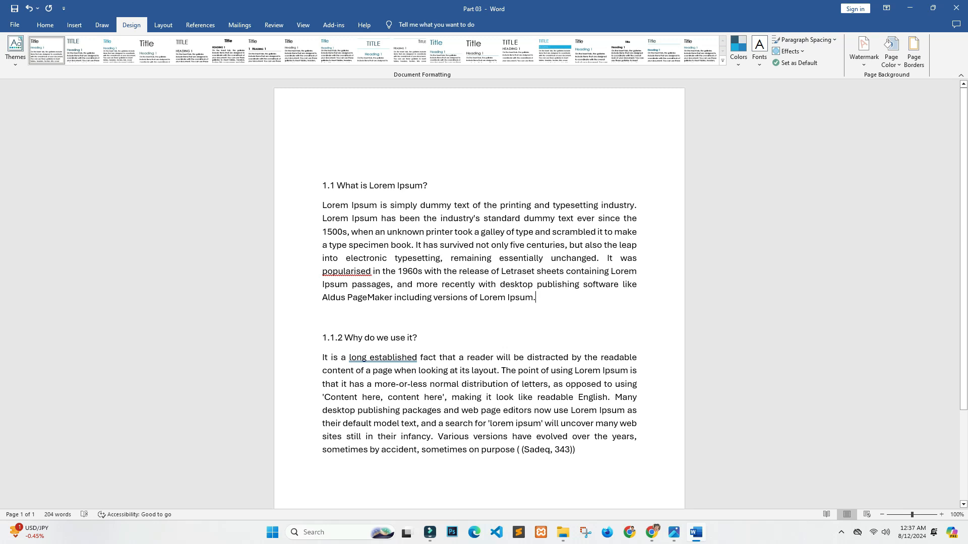
left_click_drag(593, 437, 337, 186)
left_click(505, 272)
Step: Add a custom text watermark reading "Do not copy" in English (United States) with the diagonal layout
left_click(864, 48)
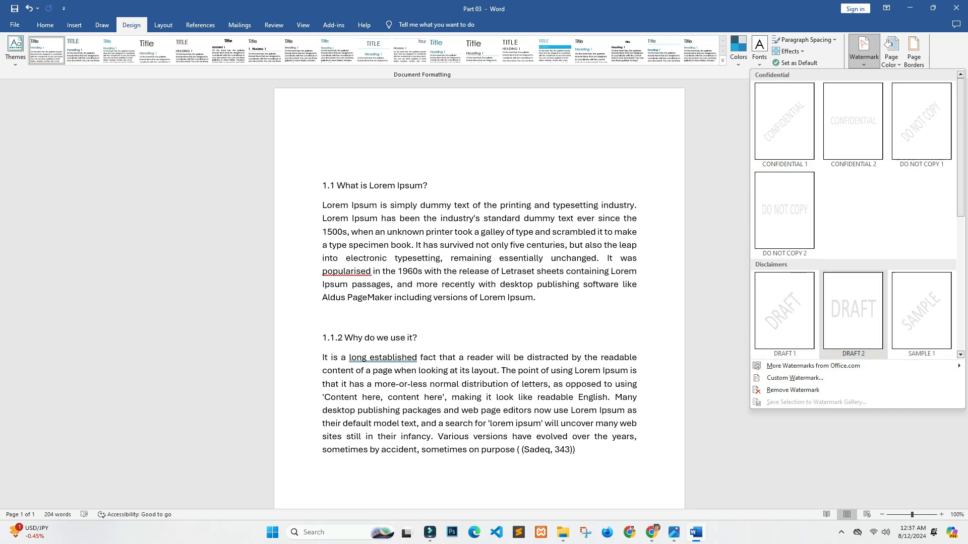
mouse_move(813, 366)
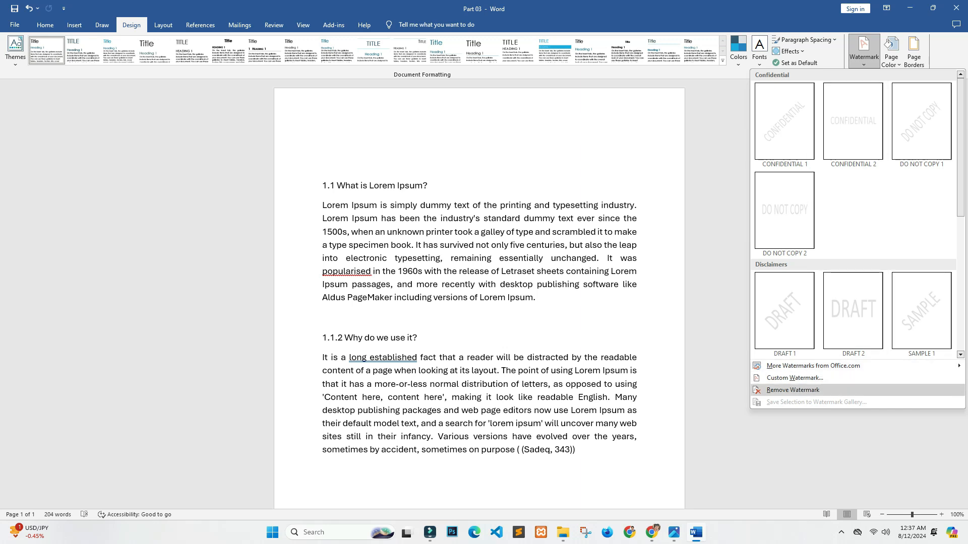
left_click(795, 378)
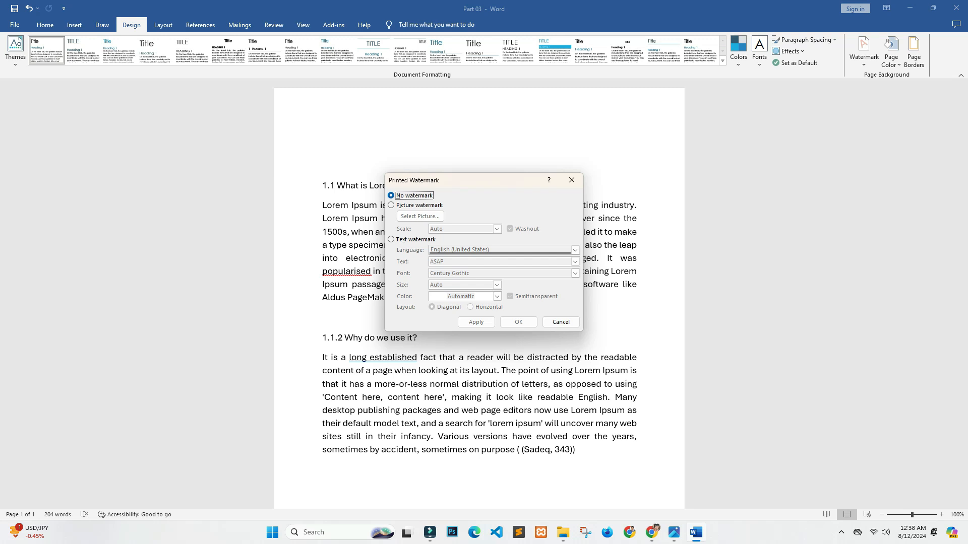
left_click(390, 238)
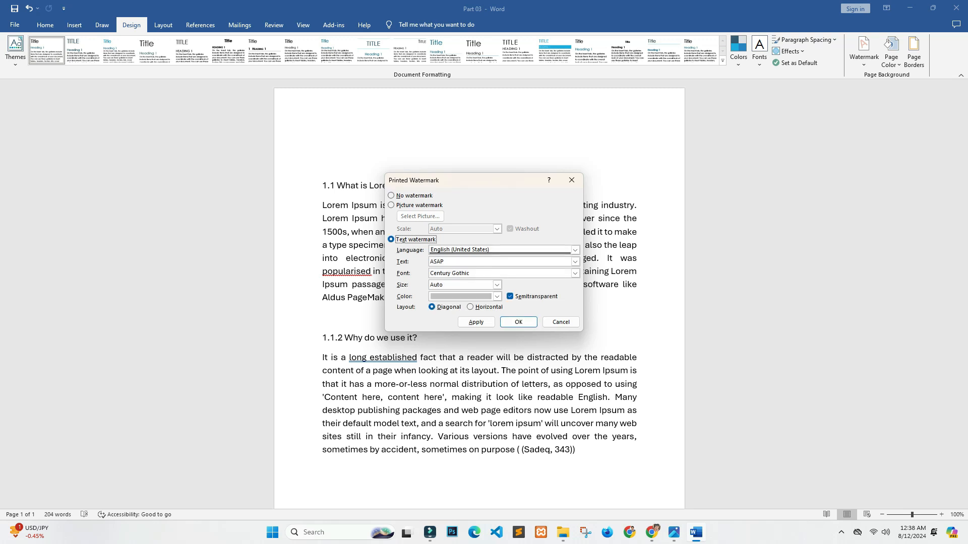
left_click(575, 250)
left_click(574, 250)
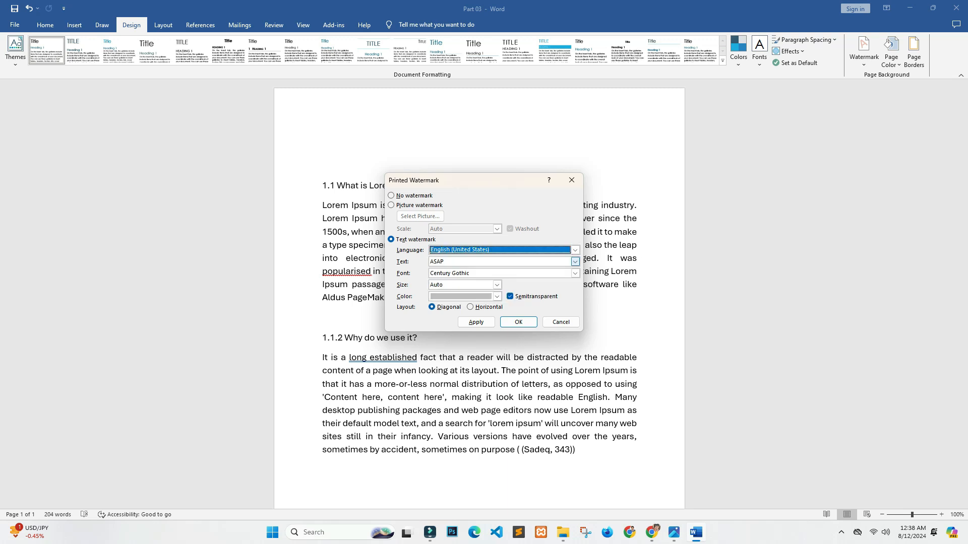
key("Tab")
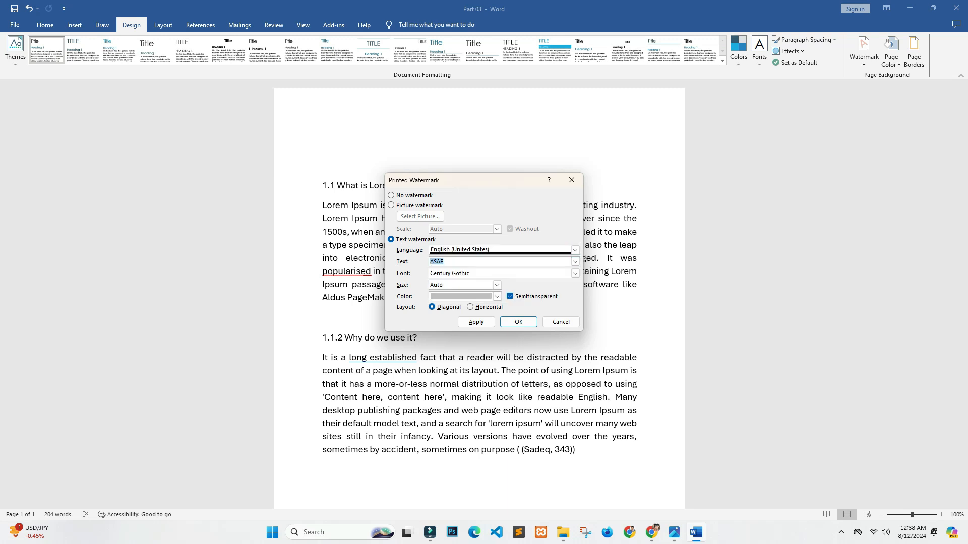
type("DO not copy")
left_click(439, 261)
key("BackSpace")
type("o")
left_click(518, 322)
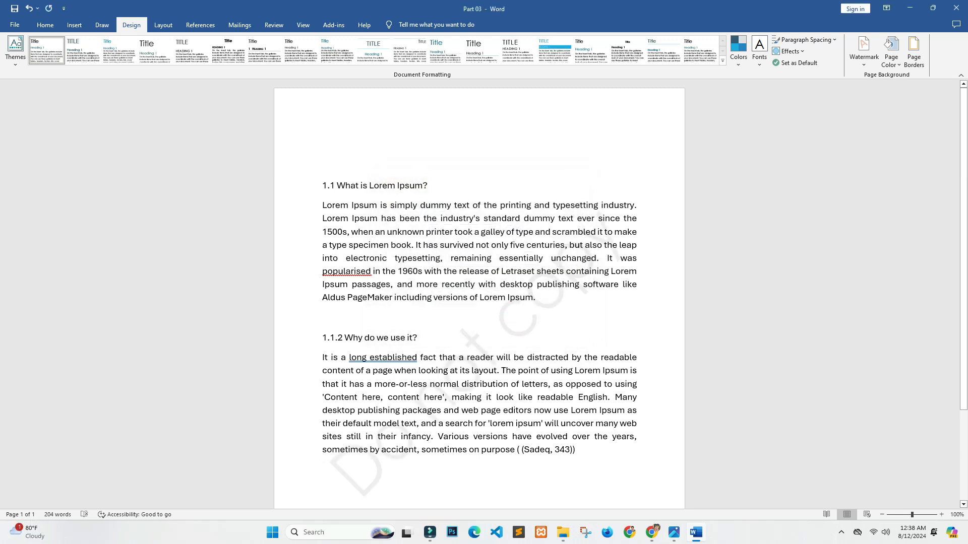
Step: Replace the watermark with the CONFIDENTIAL 1 preset and remove it from the page
left_click(864, 51)
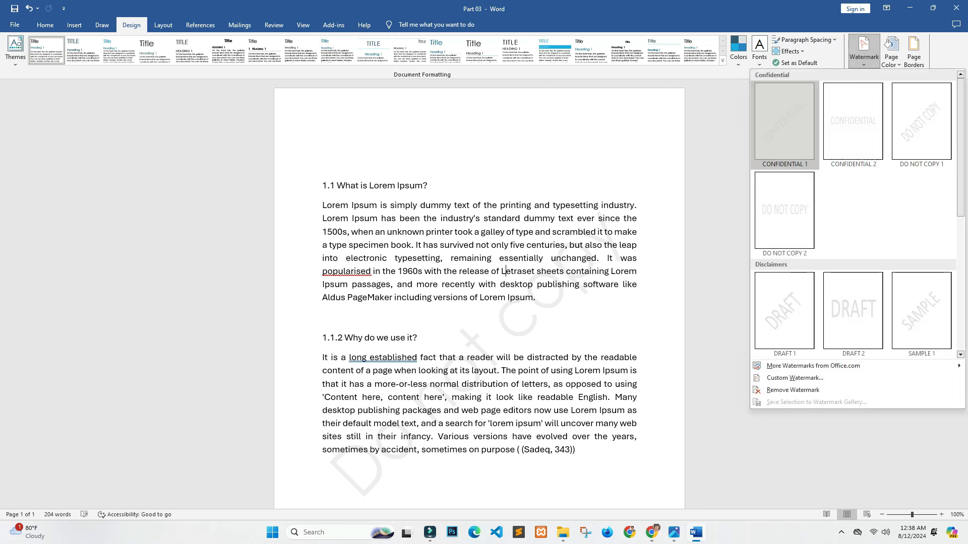
left_click(784, 121)
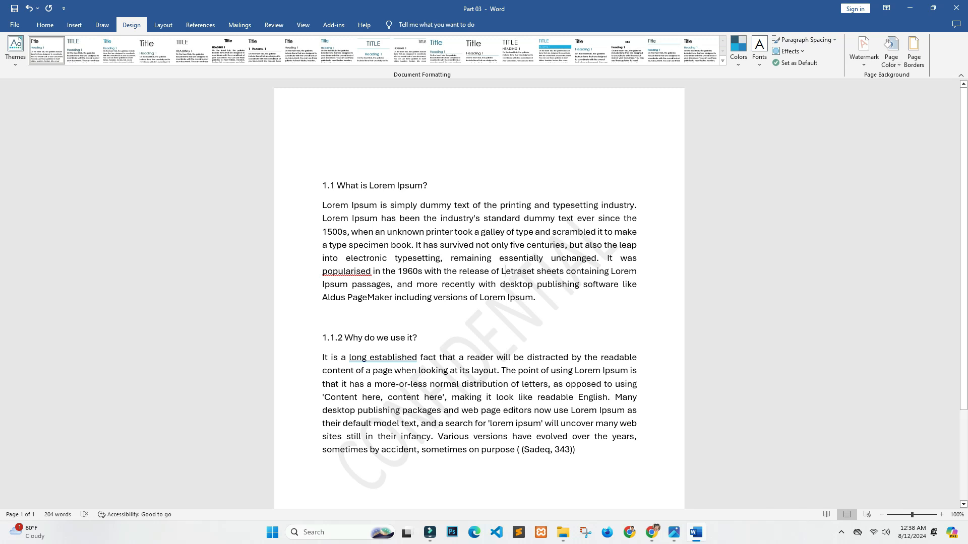
left_click(863, 50)
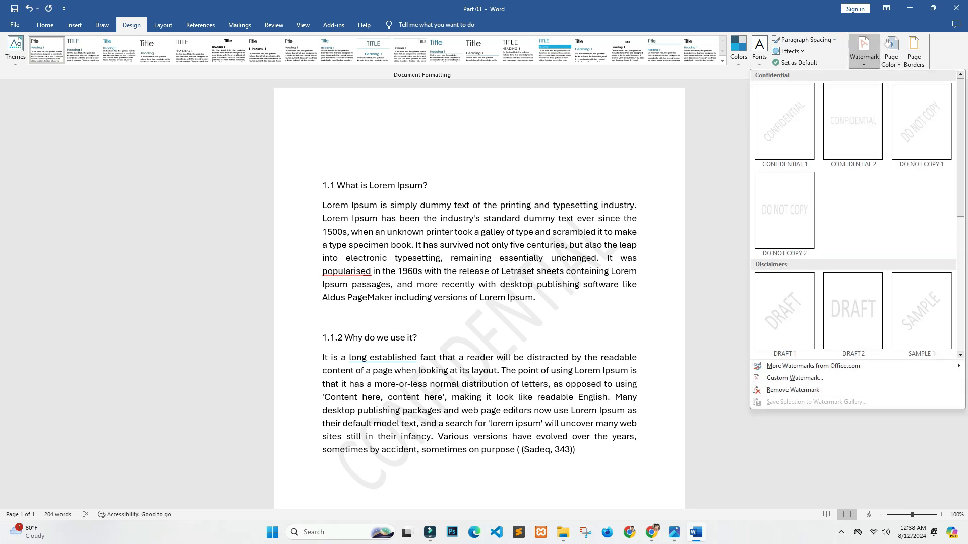
left_click(717, 323)
left_click(863, 50)
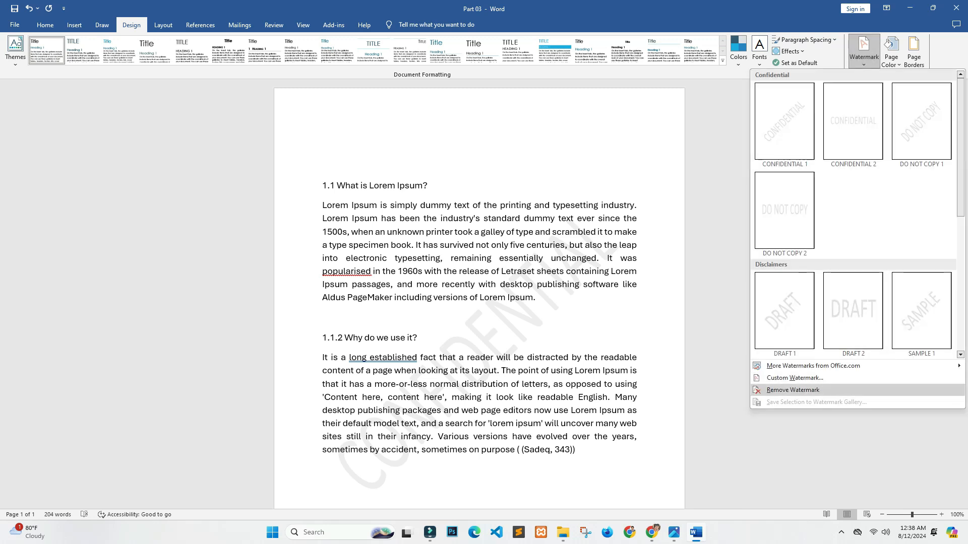
left_click(792, 390)
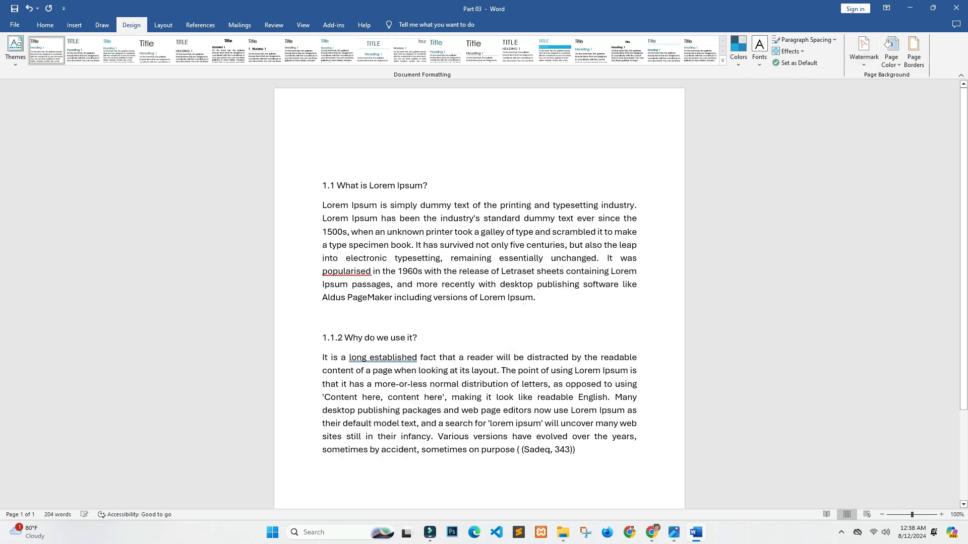
Step: Add a custom diagonal text watermark reading "Saat It Academy" to the page
left_click(864, 50)
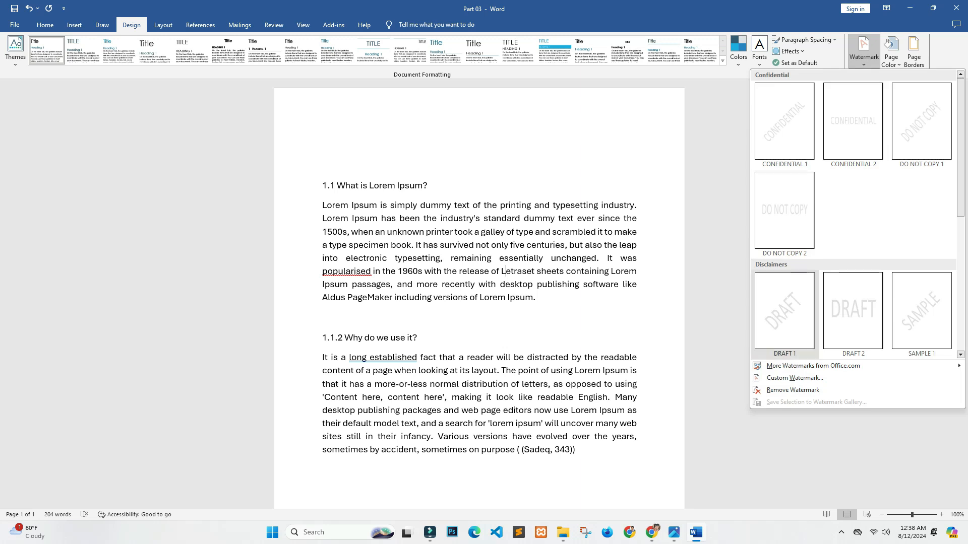
left_click(794, 378)
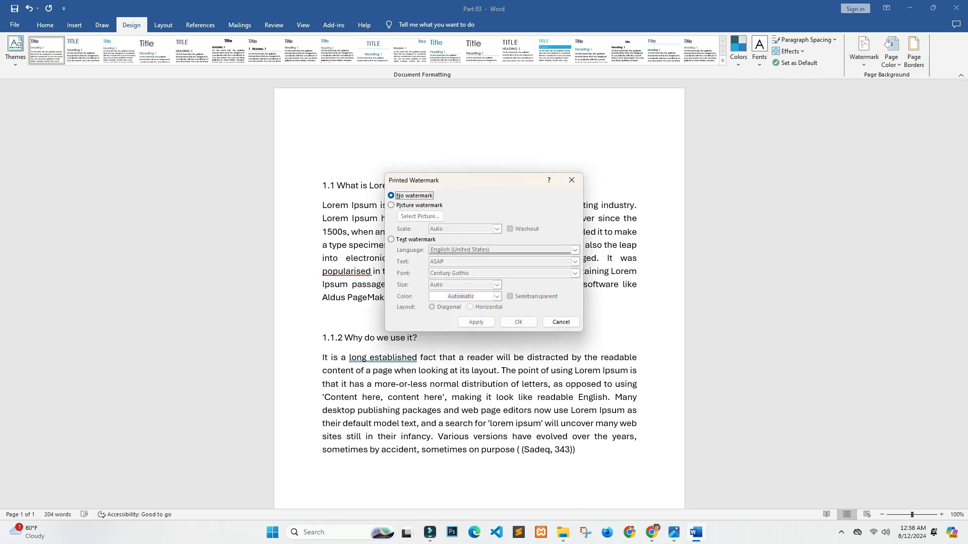
left_click(391, 240)
left_click(575, 261)
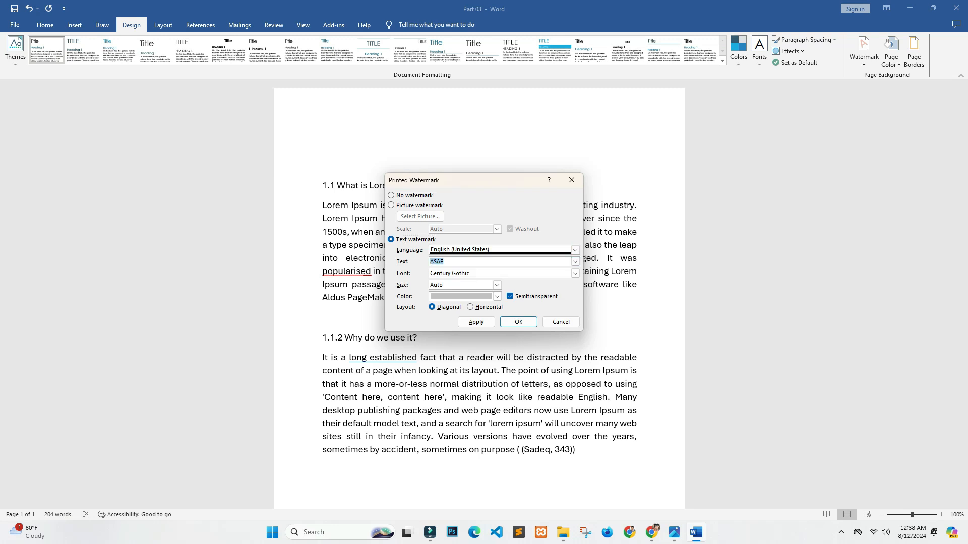
type("Saat It Academy")
left_click(518, 322)
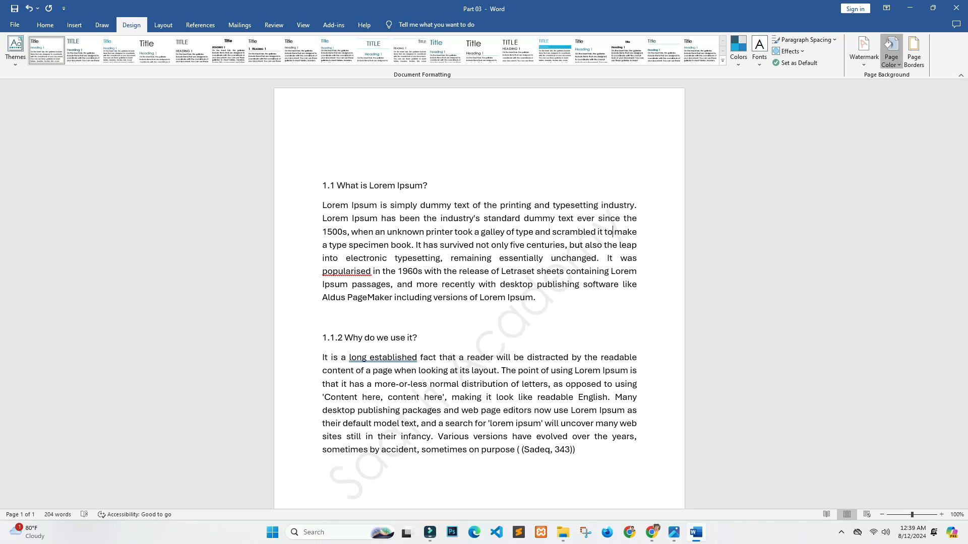
Step: Set the page color to the lightest gray shade of white in the theme colors
left_click(891, 50)
left_click(909, 191)
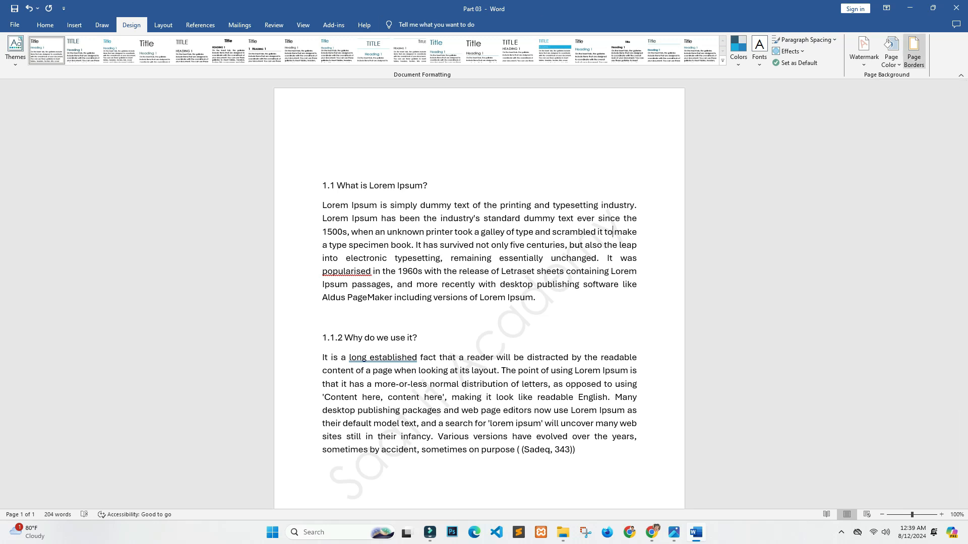
left_click(891, 50)
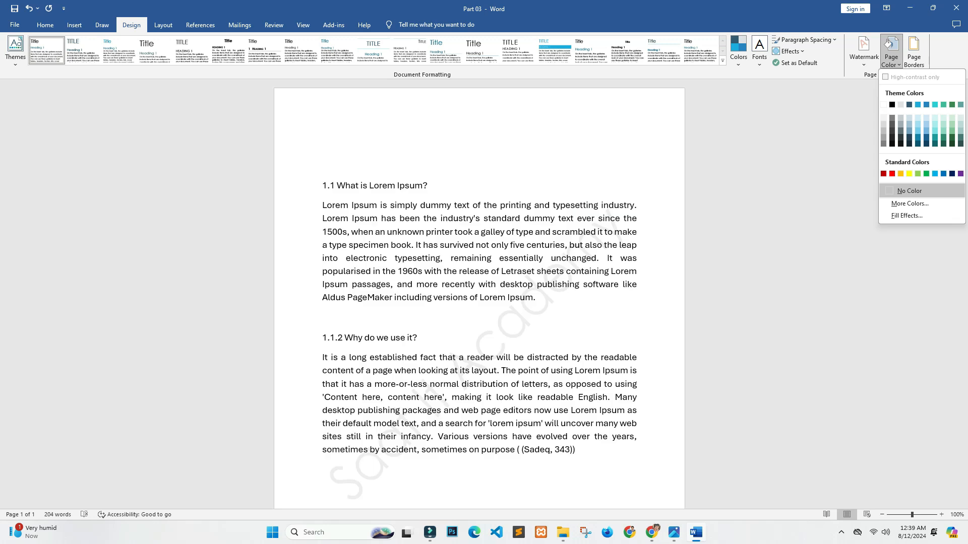
left_click(883, 118)
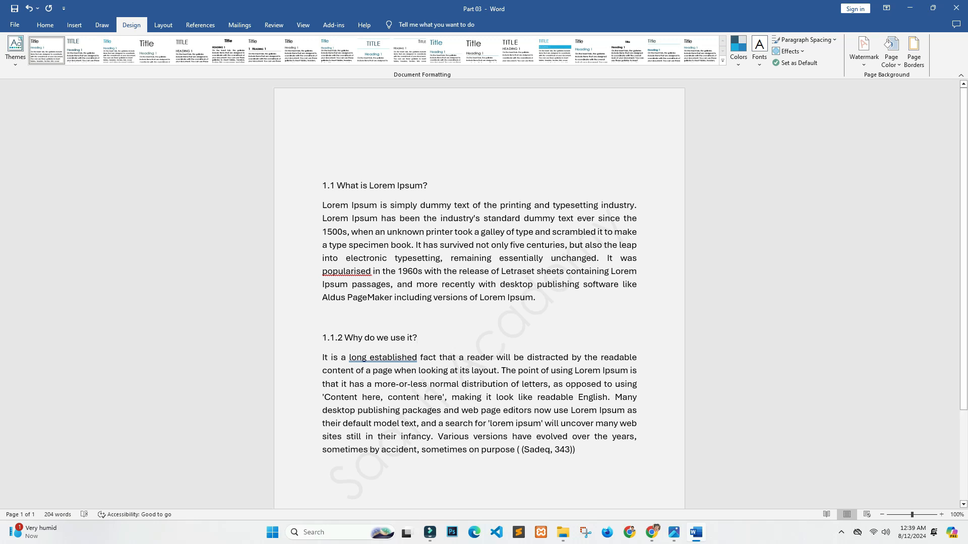
left_click(15, 48)
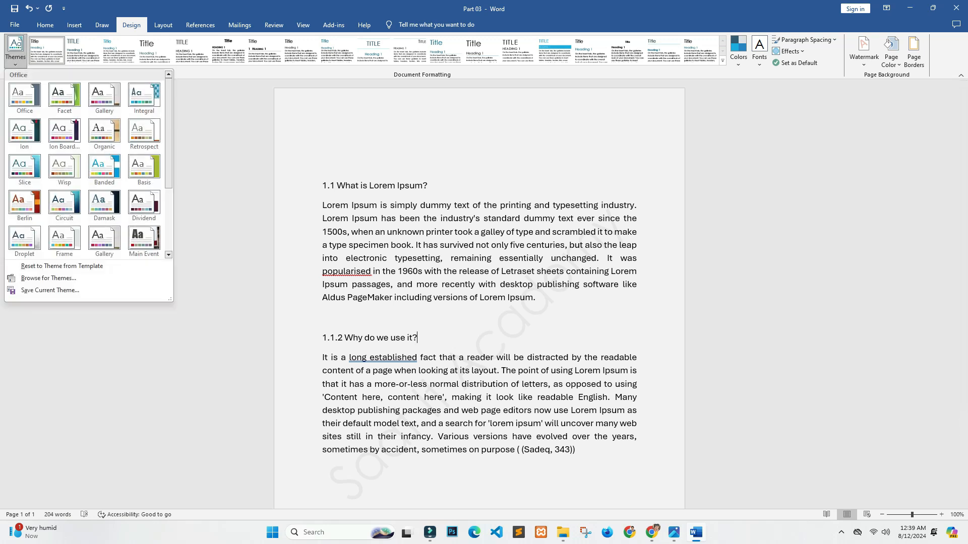
key("Escape")
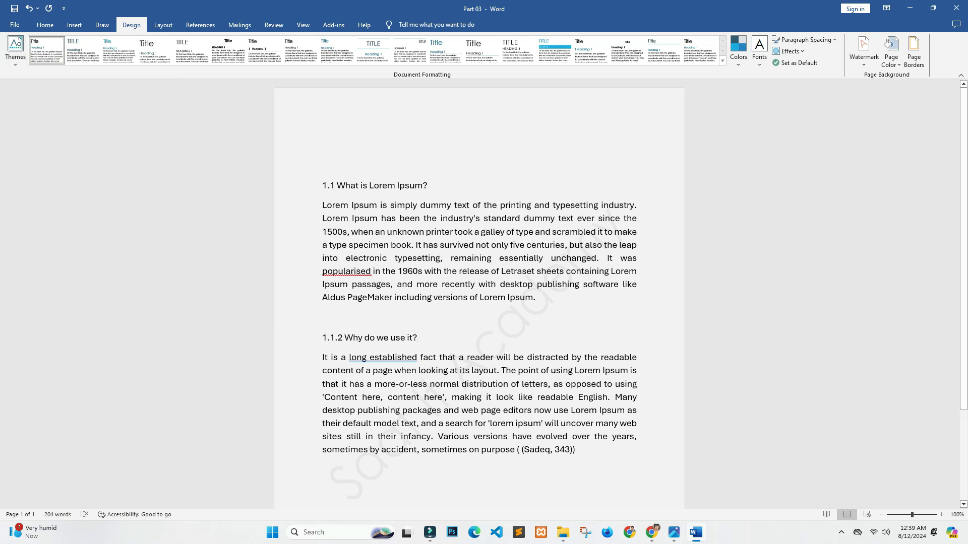
Step: Choose the Box setting for the whole document's page border after trying the Shadow and 3-D settings
left_click(914, 51)
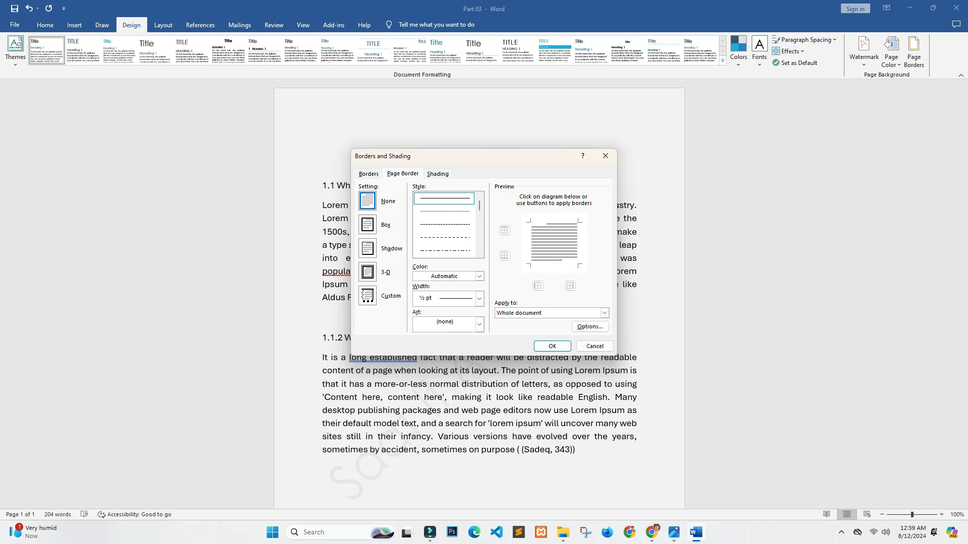
key("alt+x")
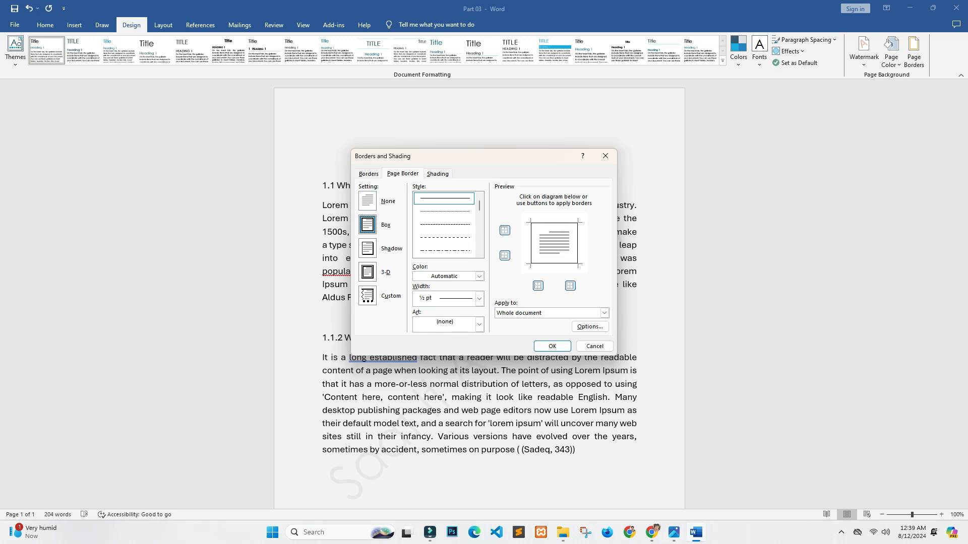
key("alt+a")
key("alt+d")
key("alt+x")
key("alt+a")
key("alt+x")
Step: Preview the dotted and dashed line styles for the page border and return to the solid line
key("Down")
key("Up")
key("Down")
key("Down")
scroll(444, 225, "down", 6)
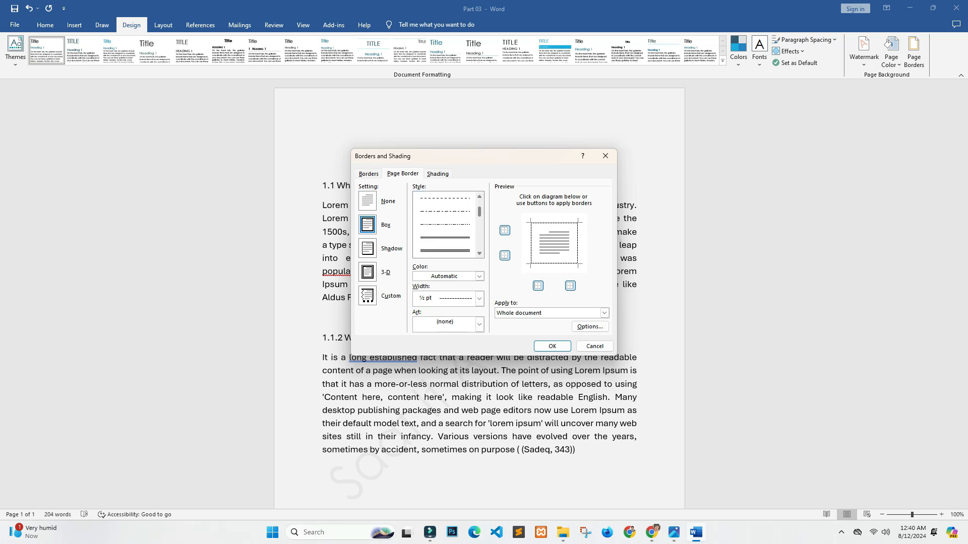
scroll(443, 225, "up", 4)
scroll(443, 225, "up", 3)
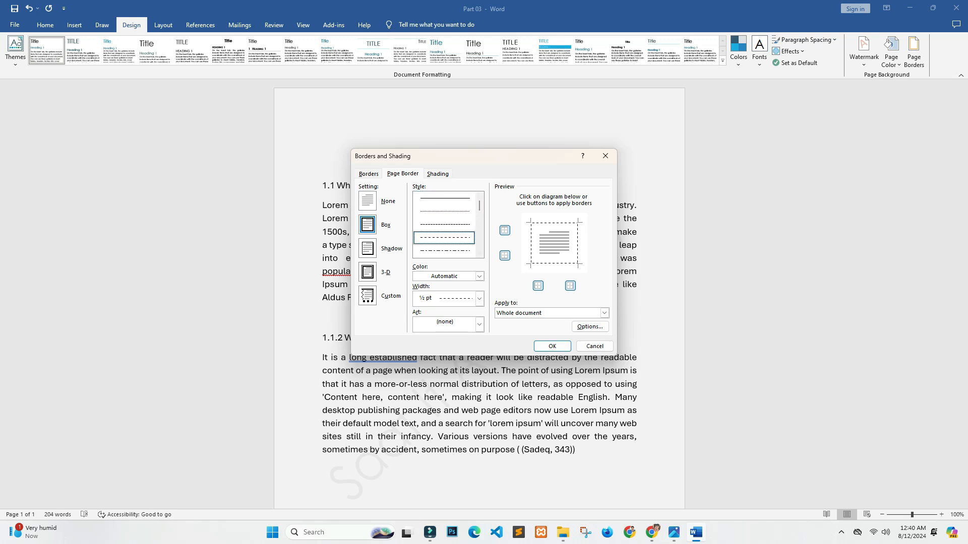
key("Up")
key("Up")
key("Up")
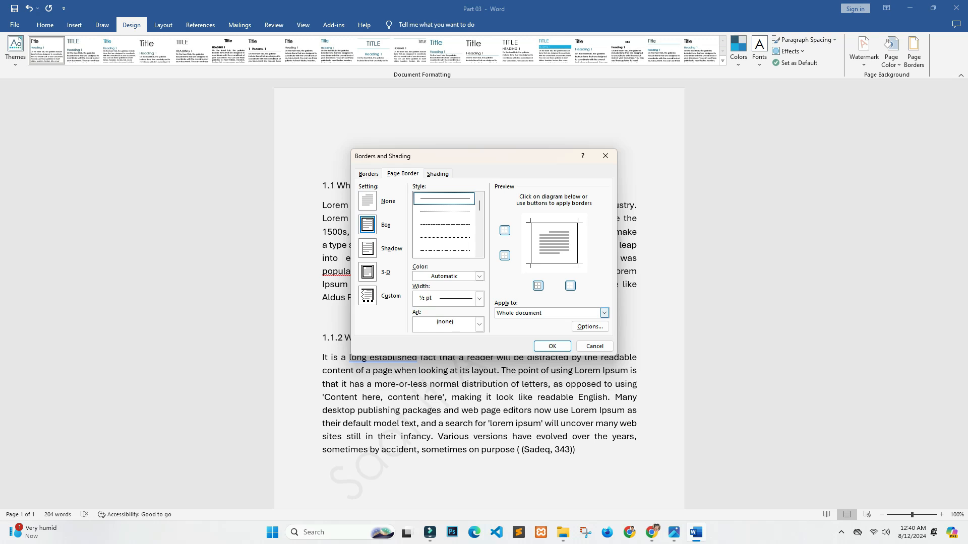
Step: Apply the box page border to only the first page of this section
left_click(605, 313)
left_click(604, 313)
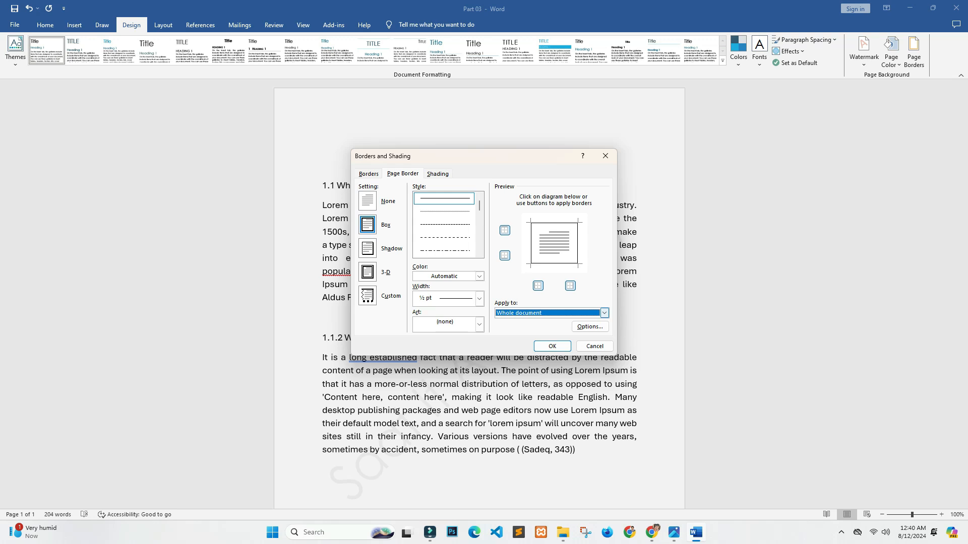
left_click(604, 313)
left_click(605, 313)
left_click(605, 313)
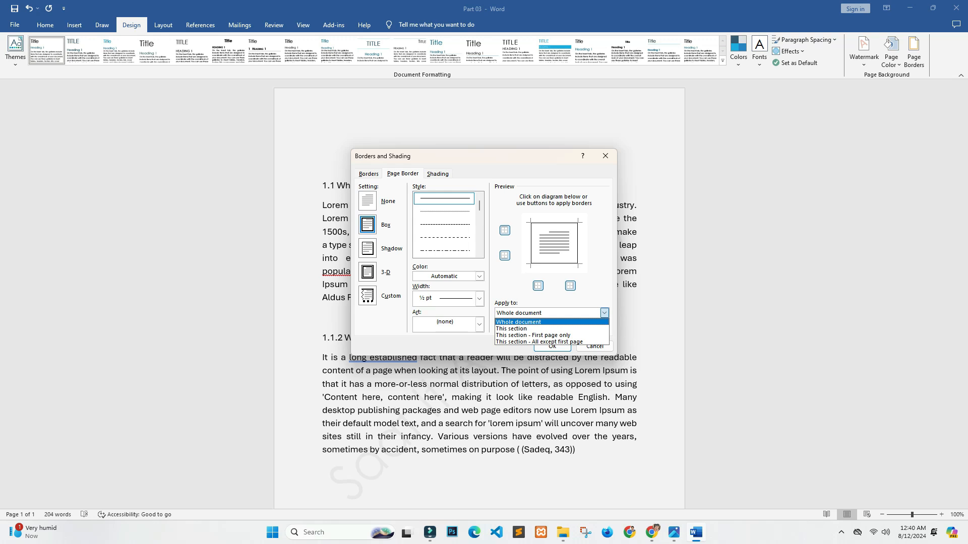
left_click(604, 313)
left_click(604, 313)
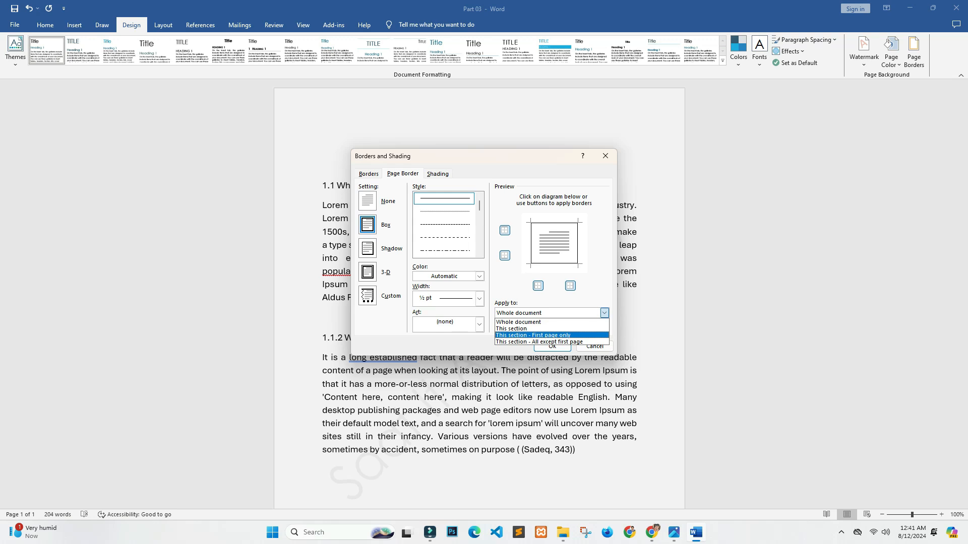
left_click(551, 335)
left_click(552, 347)
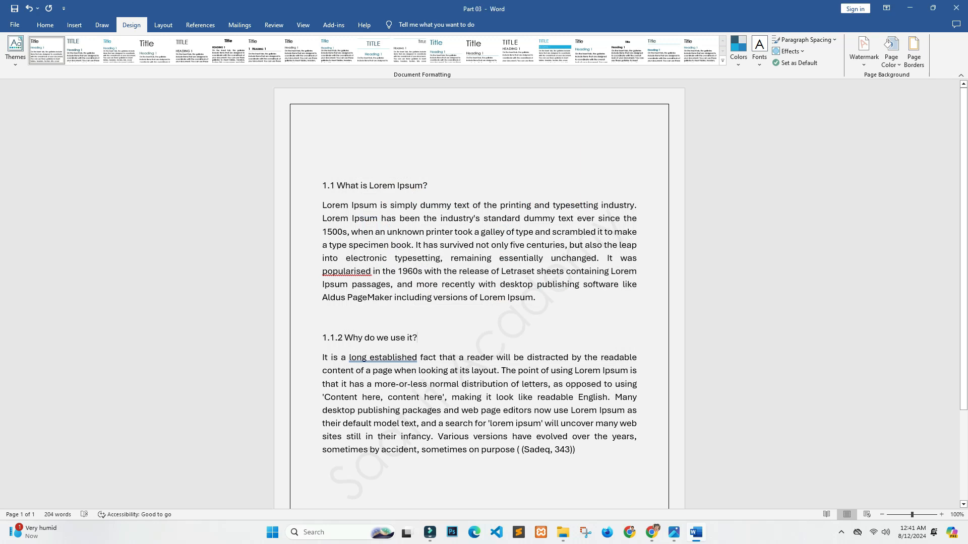
Step: Change the page border's scope to the whole document and apply it
left_click(914, 50)
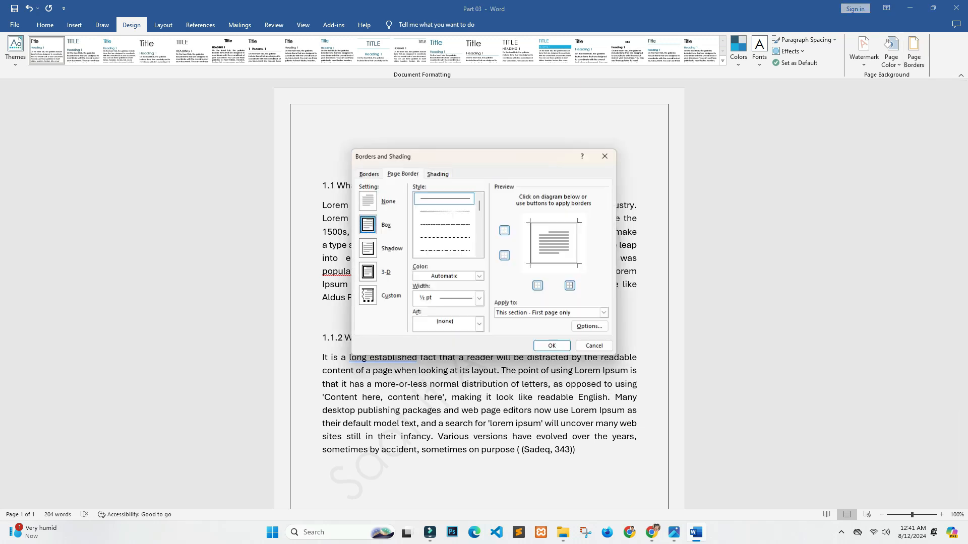
left_click(604, 313)
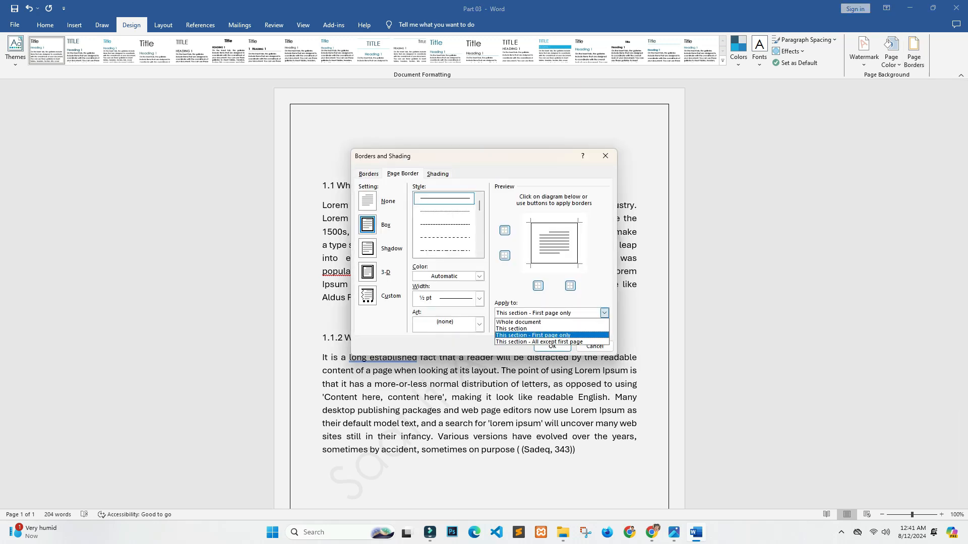
left_click(518, 322)
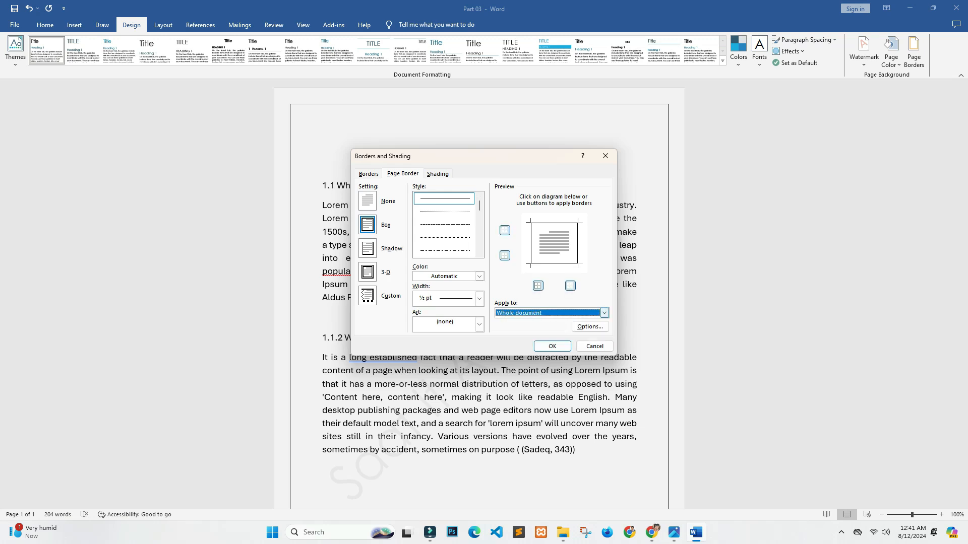
left_click(552, 347)
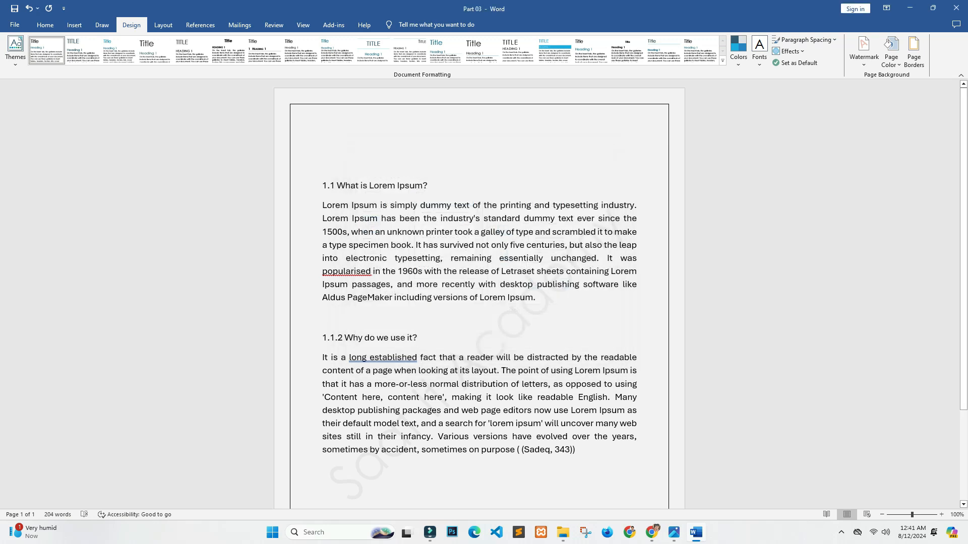
scroll(480, 294, "down", 4)
scroll(479, 294, "up", 4)
scroll(480, 294, "down", 4)
scroll(479, 293, "up", 3)
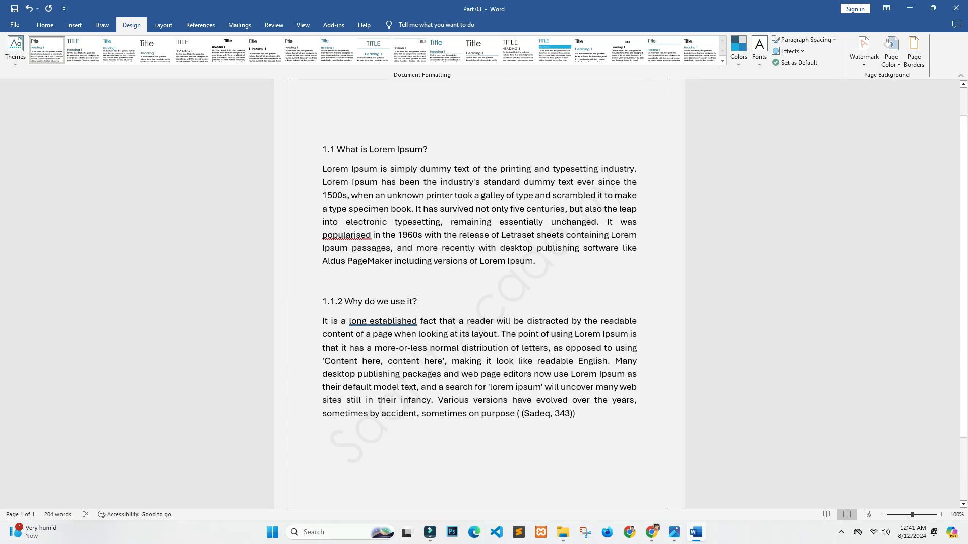
scroll(479, 294, "up", 1)
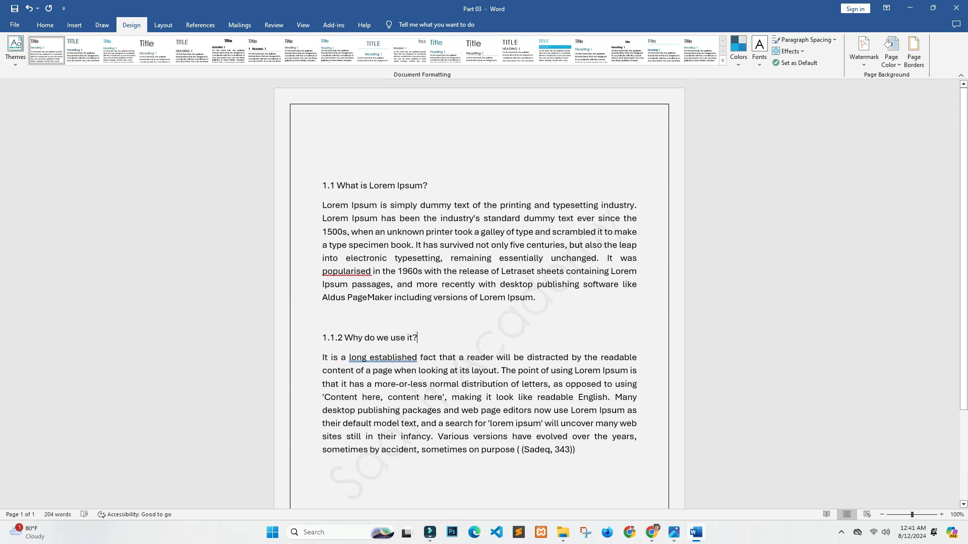